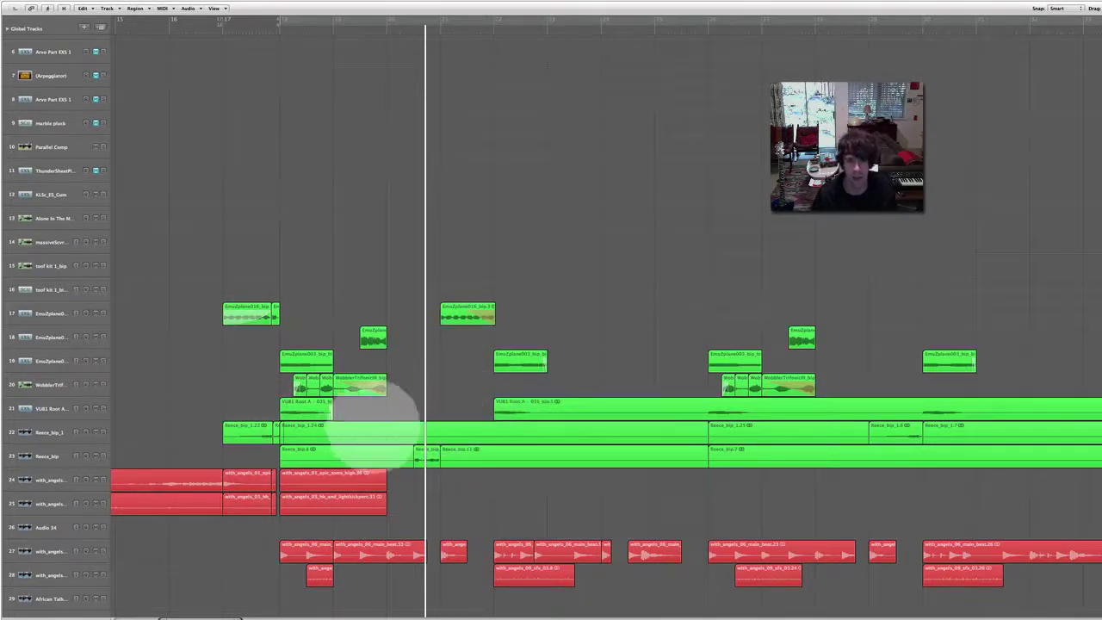
Step: Play back the full arrangement from the intro section up to about bar 42
key("super+Left")
key("super+Left")
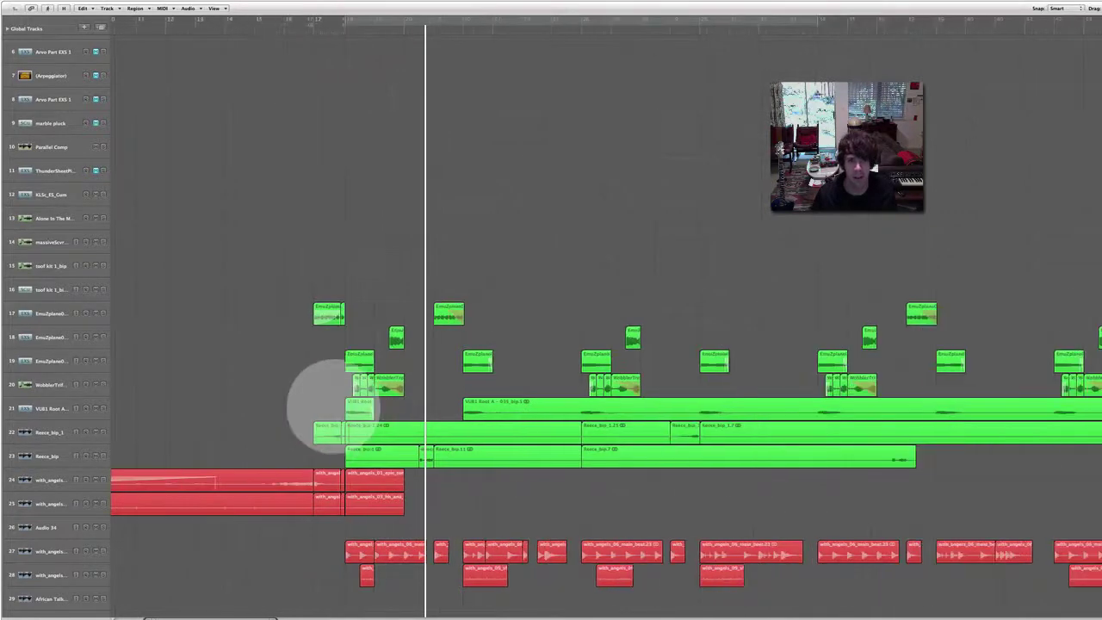
key("super+Up")
key("super+Up")
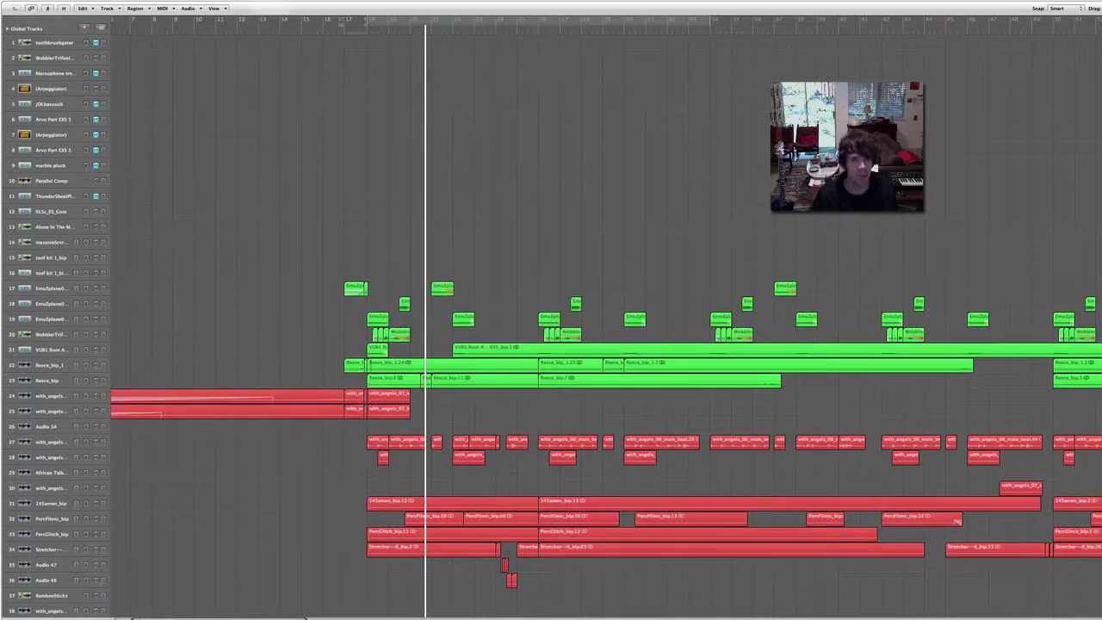
key("super+Up")
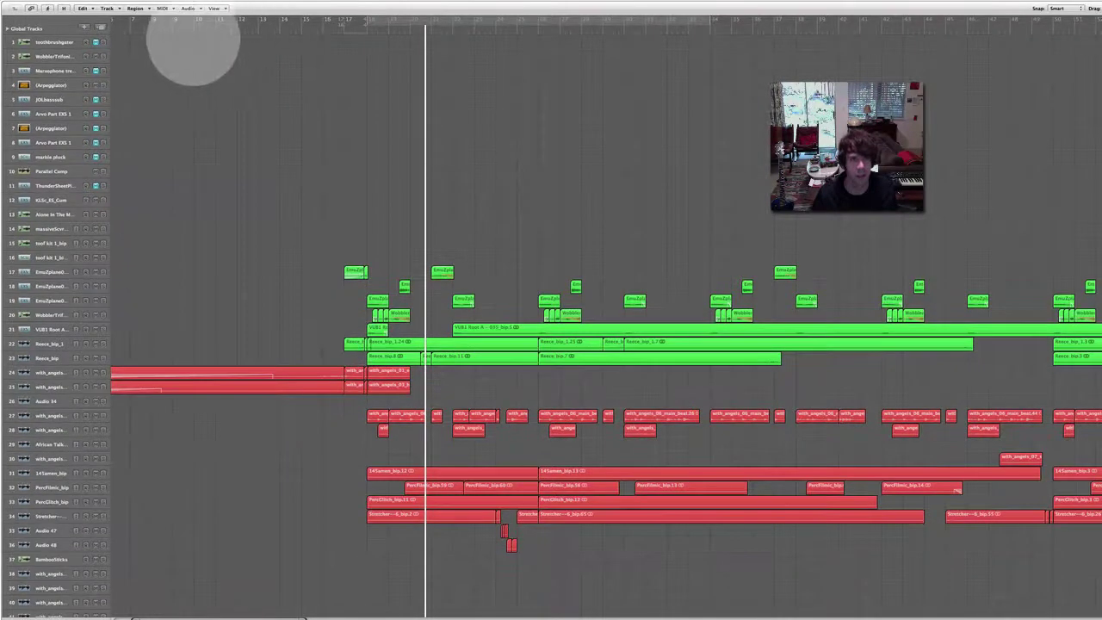
left_click(168, 47)
key("super+Down")
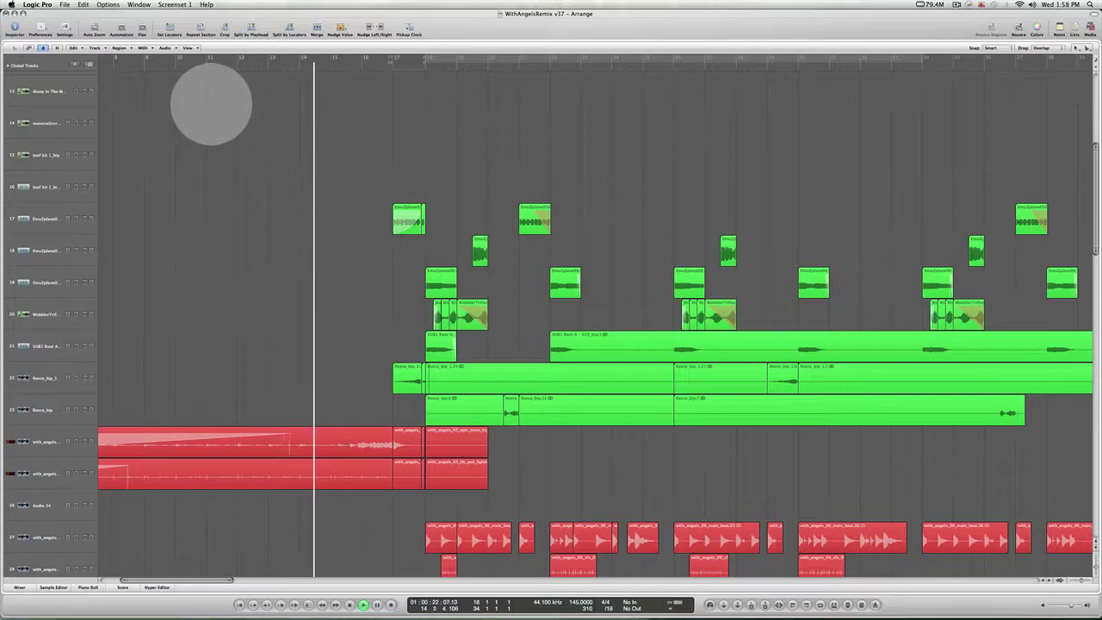
key("ctrl+Left")
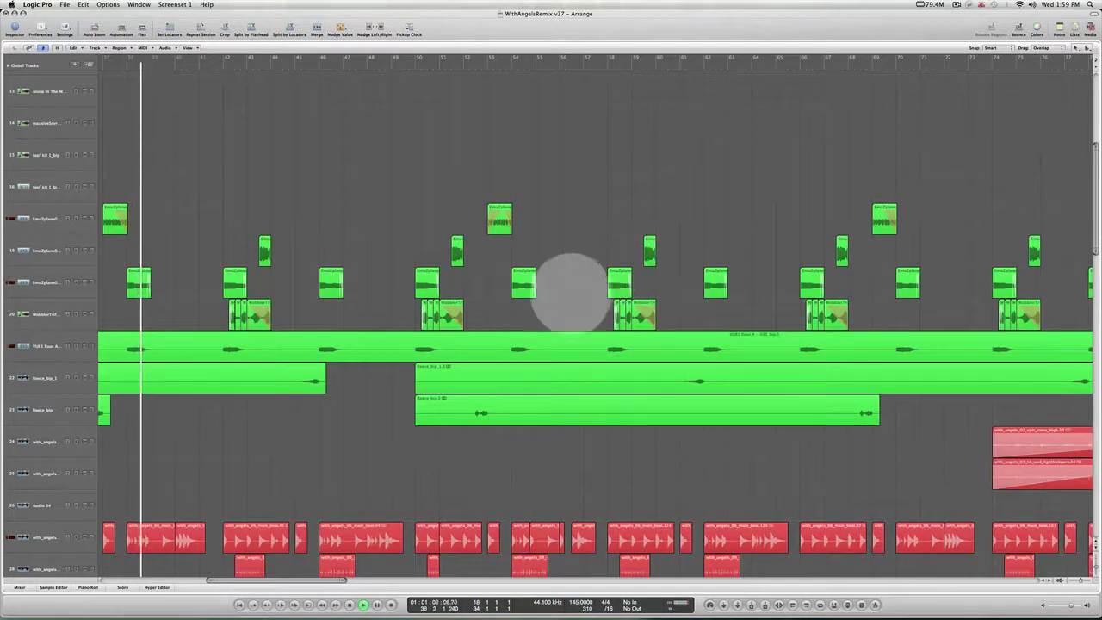
Step: Select the green bass regions on tracks 17 to 23 from bar 17 onward, enable Solo and play them
left_click_drag(277, 581, 177, 580)
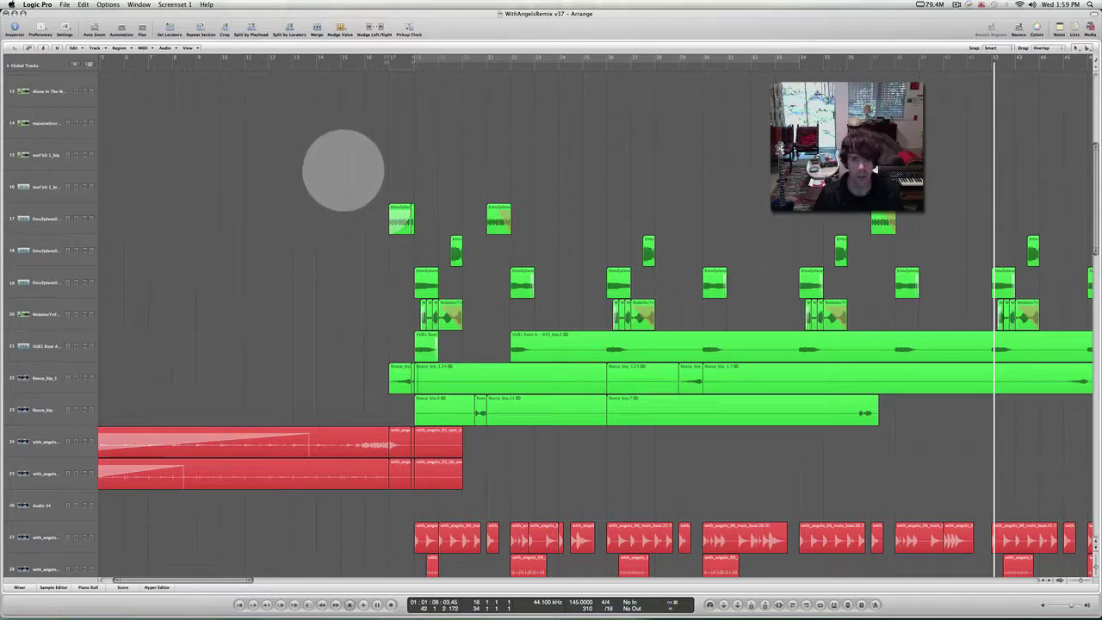
left_click_drag(345, 166, 918, 406)
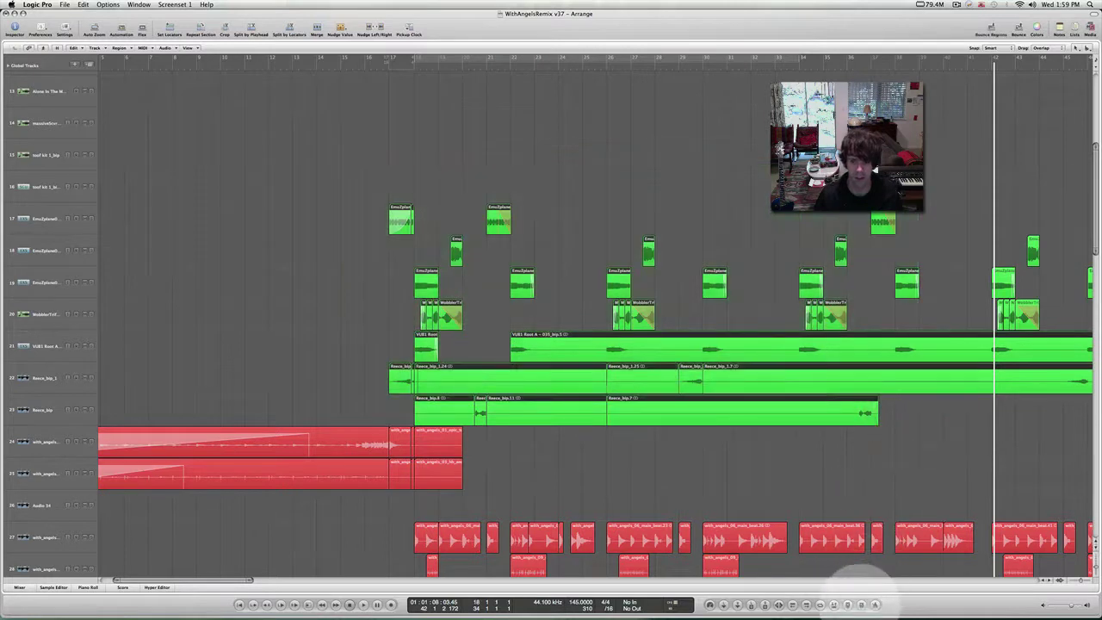
left_click(861, 604)
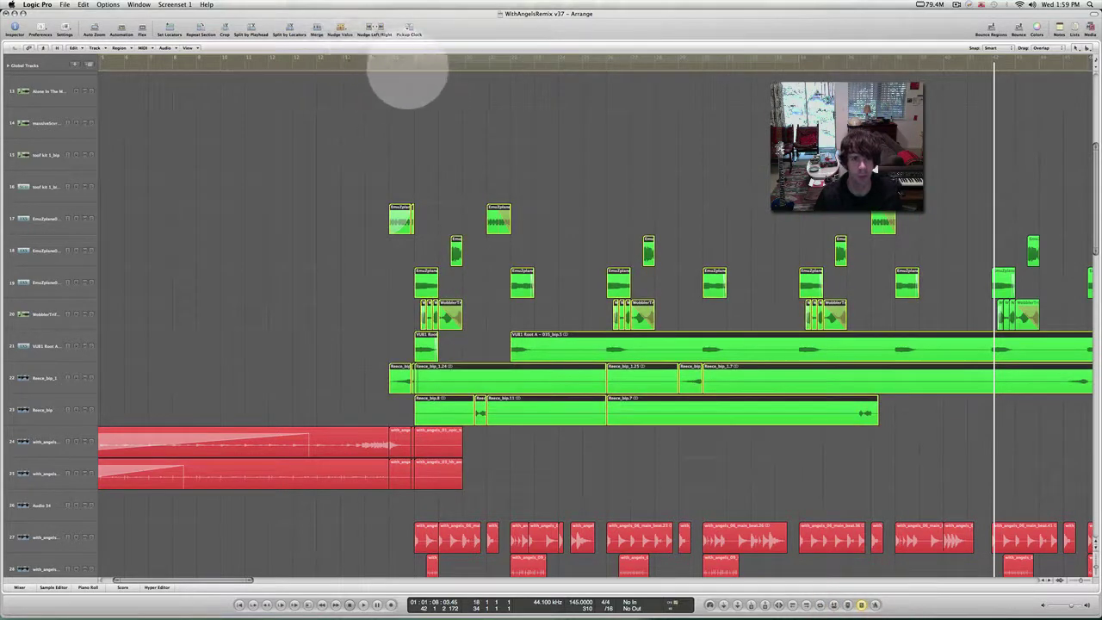
key("space")
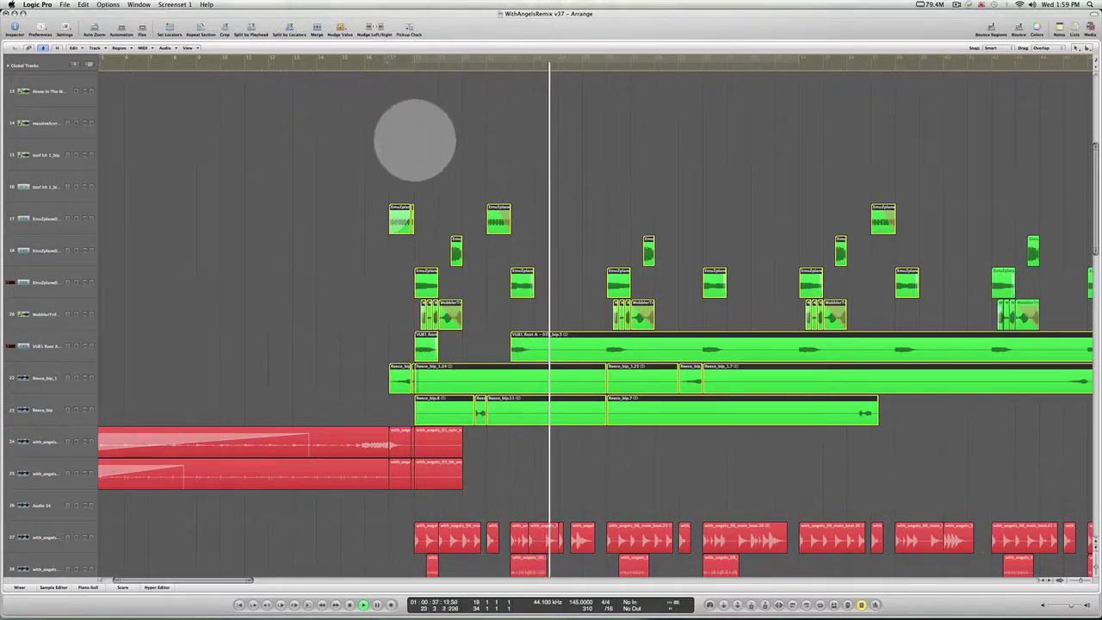
left_click(418, 148)
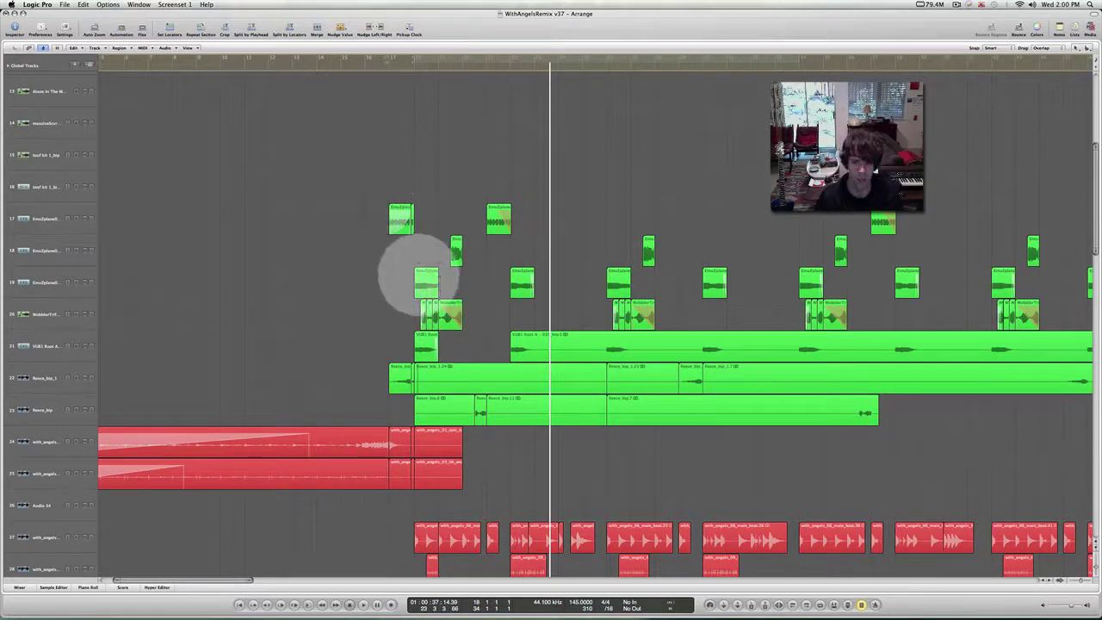
Step: Audition the first regions on tracks 19, 20 and 21 together in solo from about bar 18
left_click(421, 278)
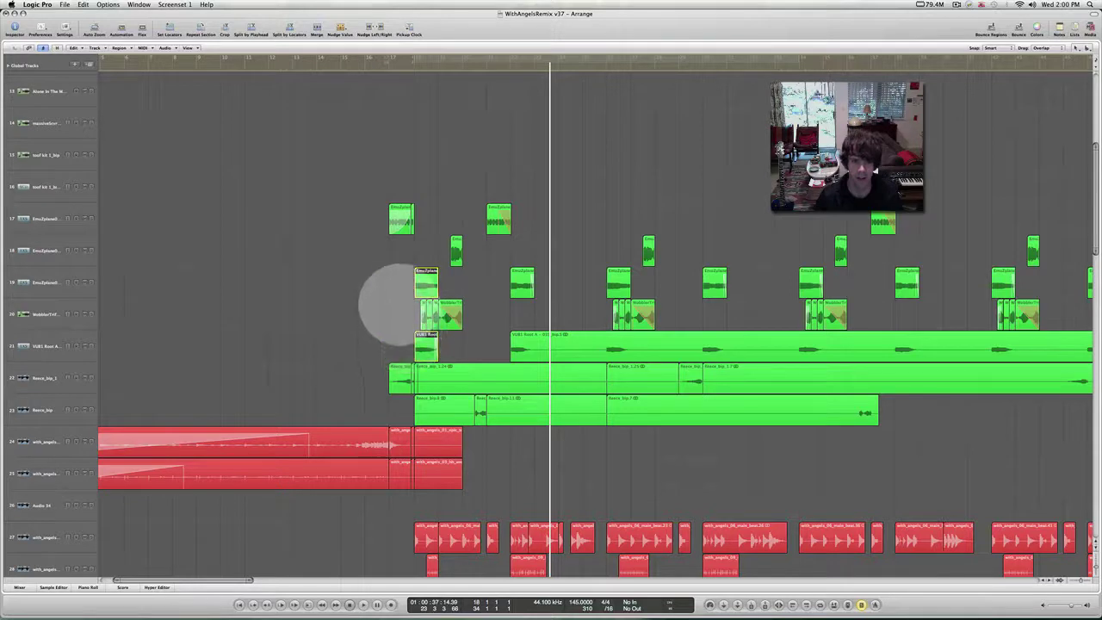
left_click(451, 314, "shift")
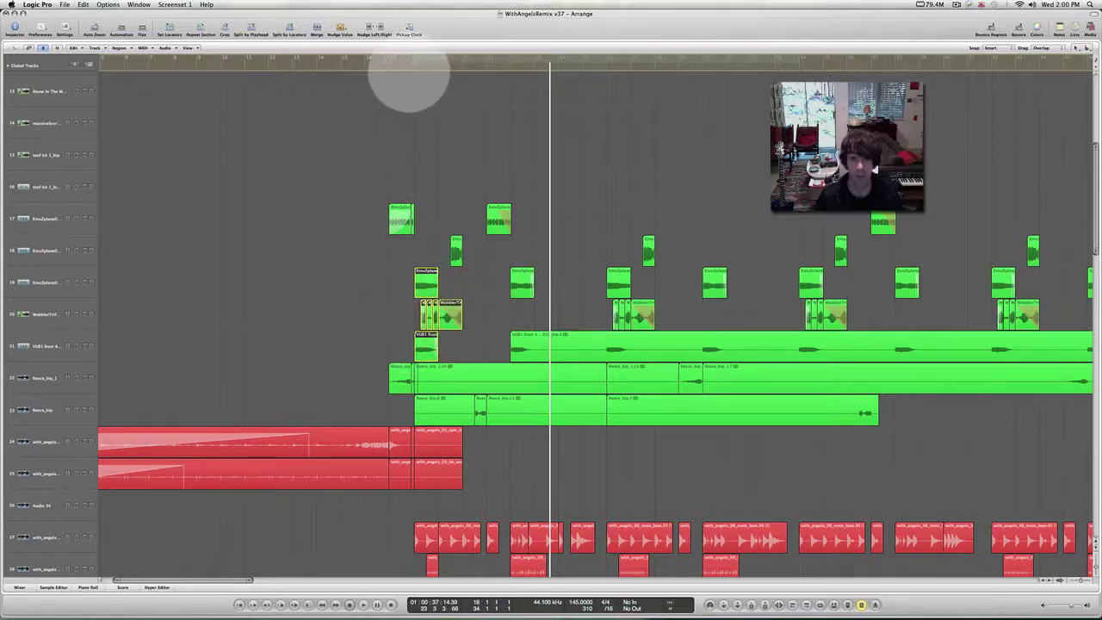
key("space")
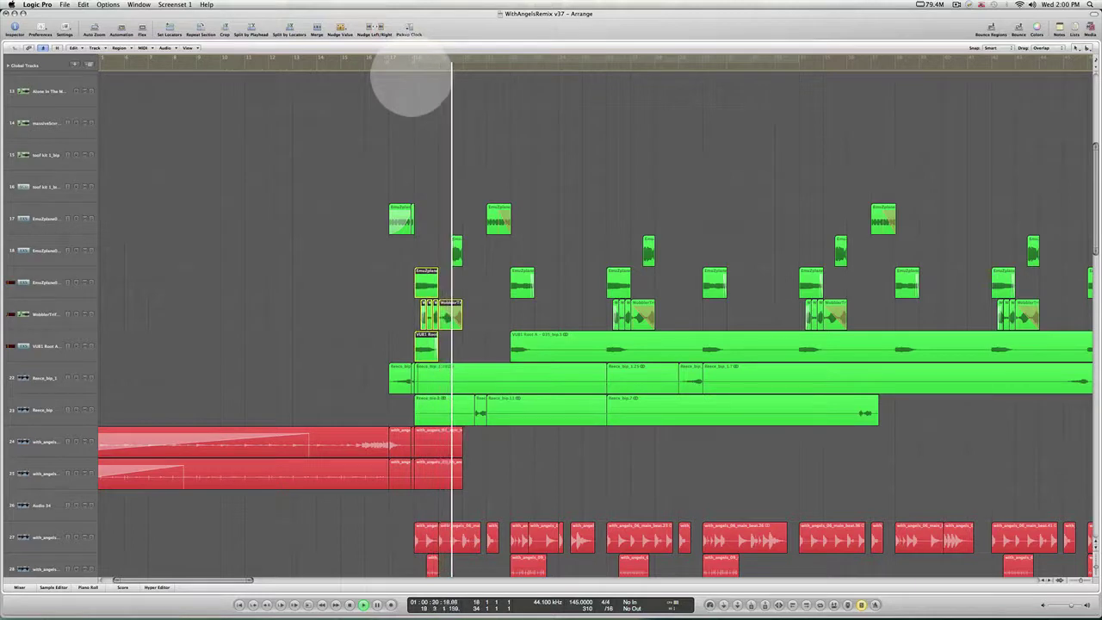
key("space")
left_click(399, 291)
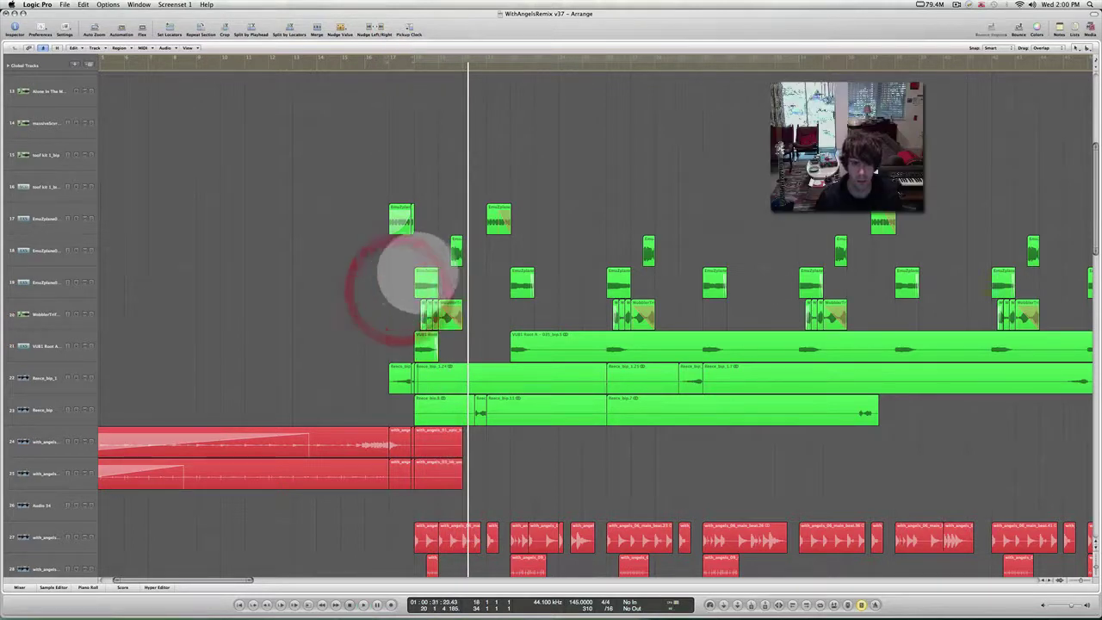
Step: Audition only the first EmuZplane region on track 19, starting just before bar 18
left_click(422, 279)
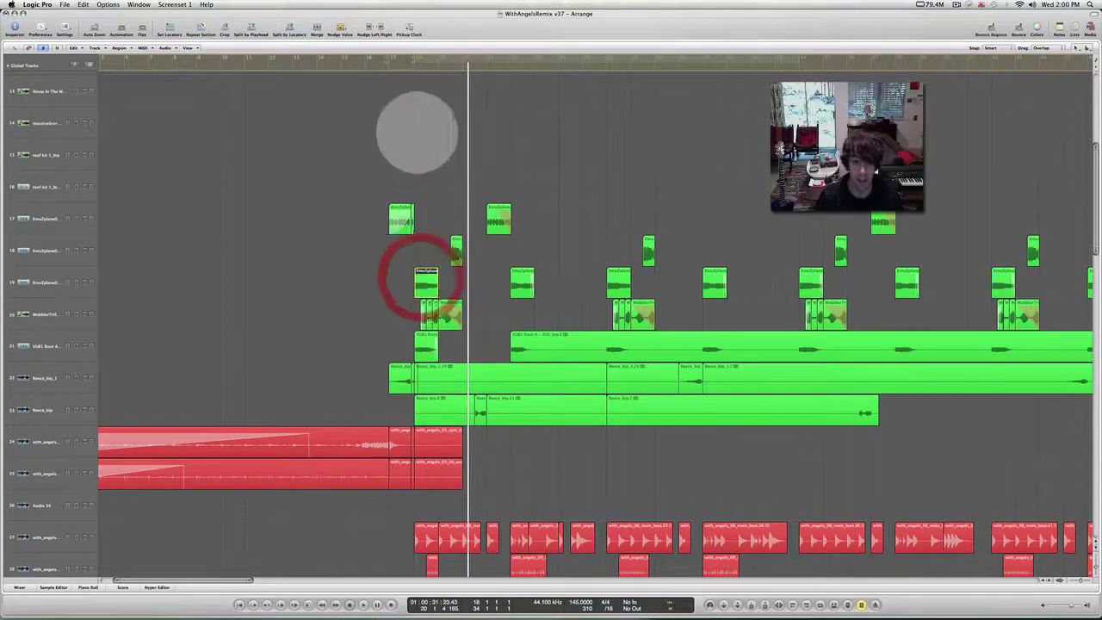
left_click(410, 69)
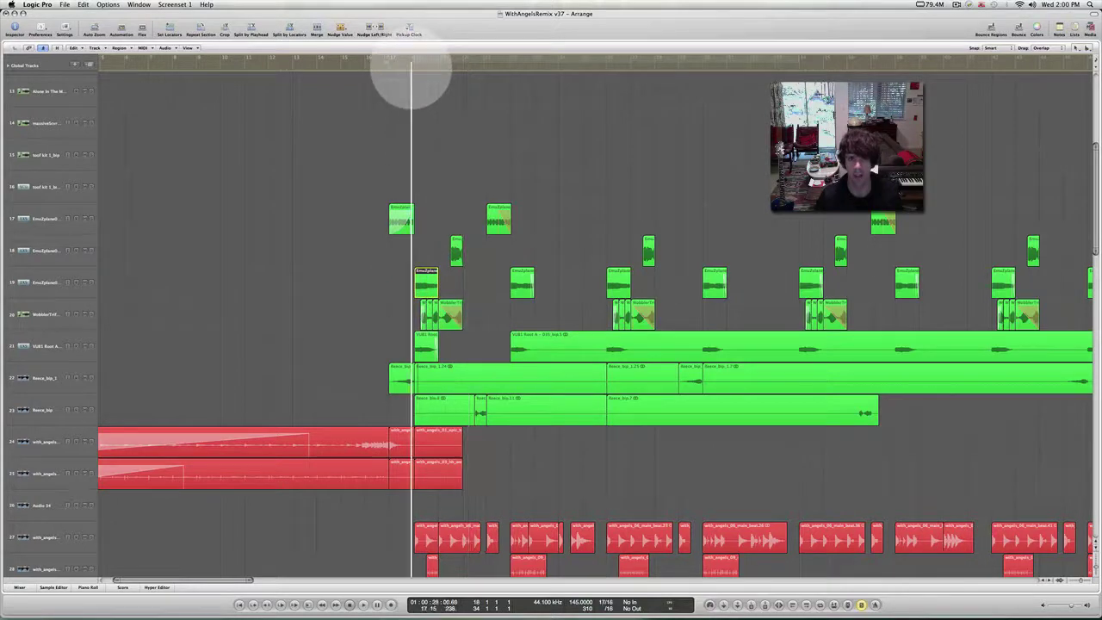
double_click(411, 69)
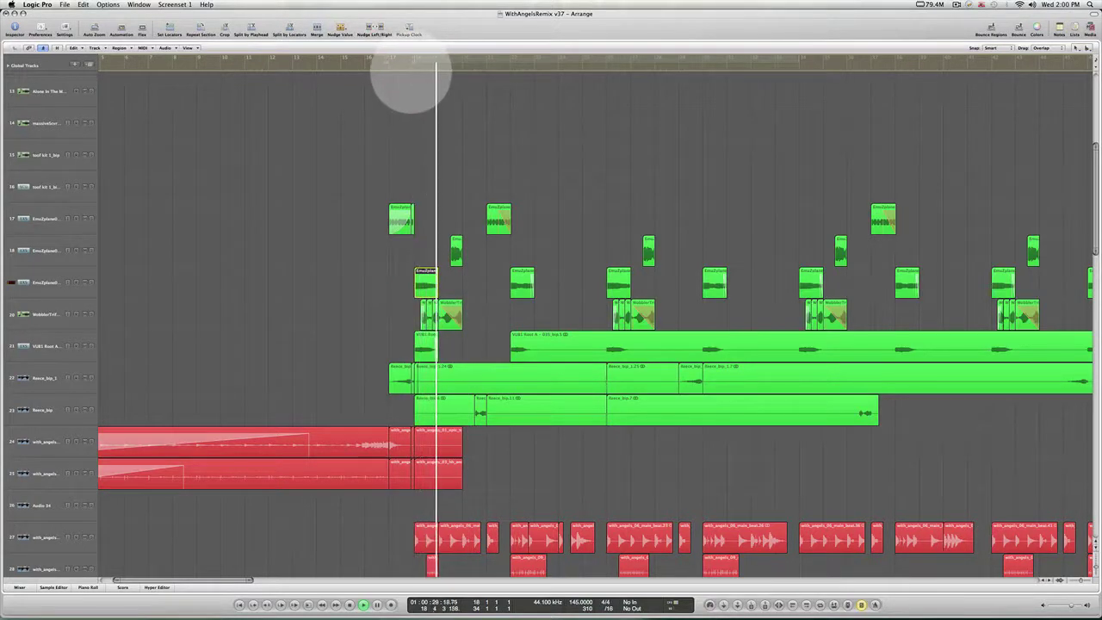
key("space")
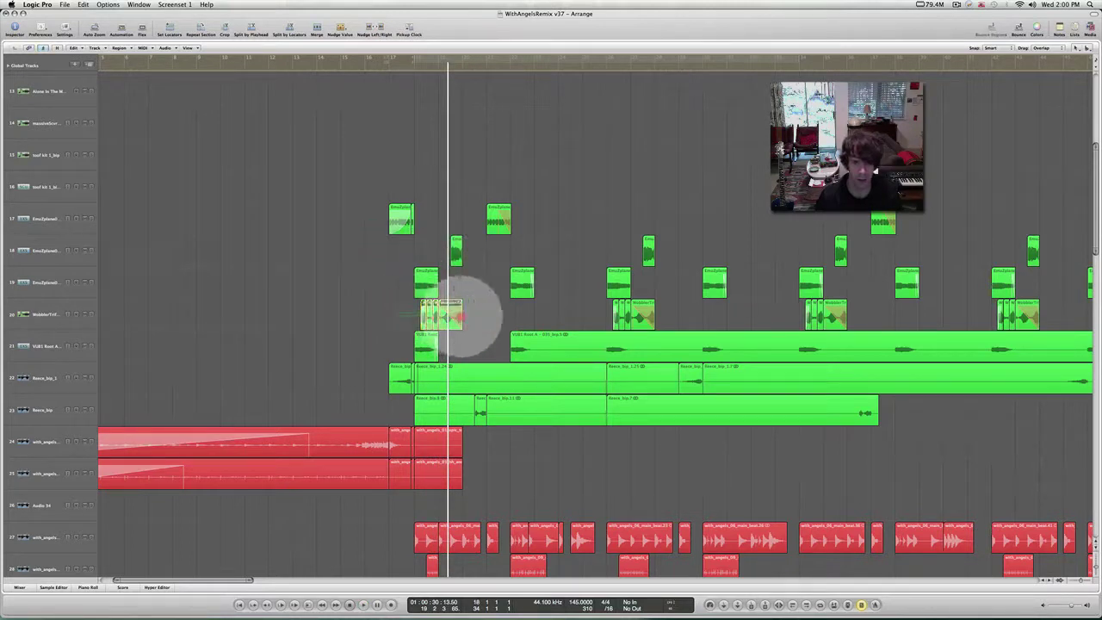
Step: Audition only the first group of Wobbler regions on track 20 from bar 18
left_click(454, 315)
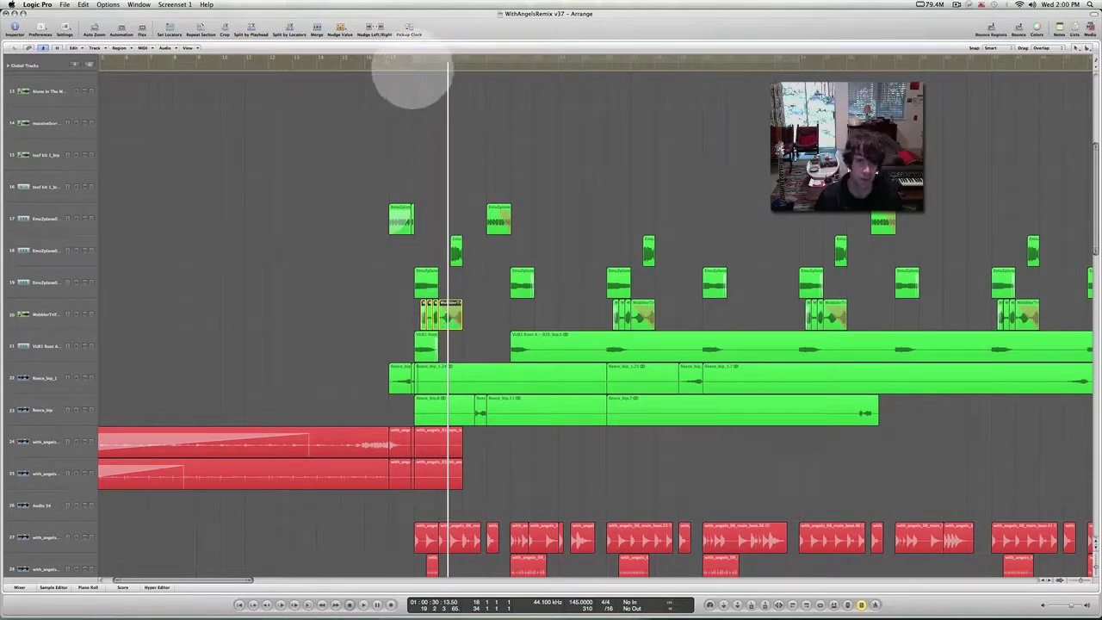
left_click(413, 69)
key("space")
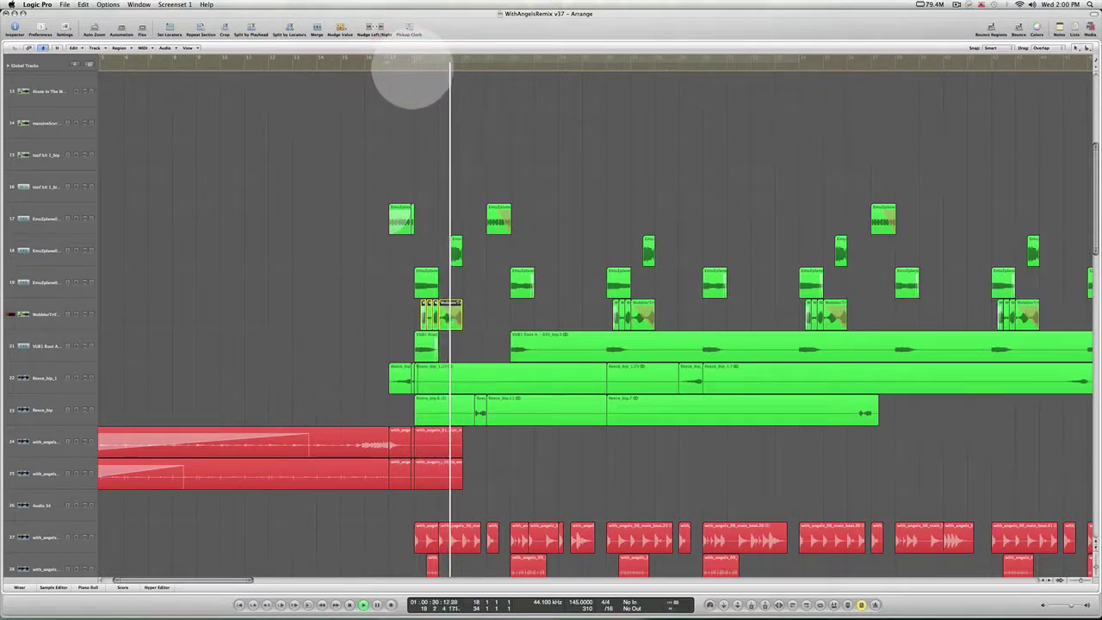
left_click(405, 319)
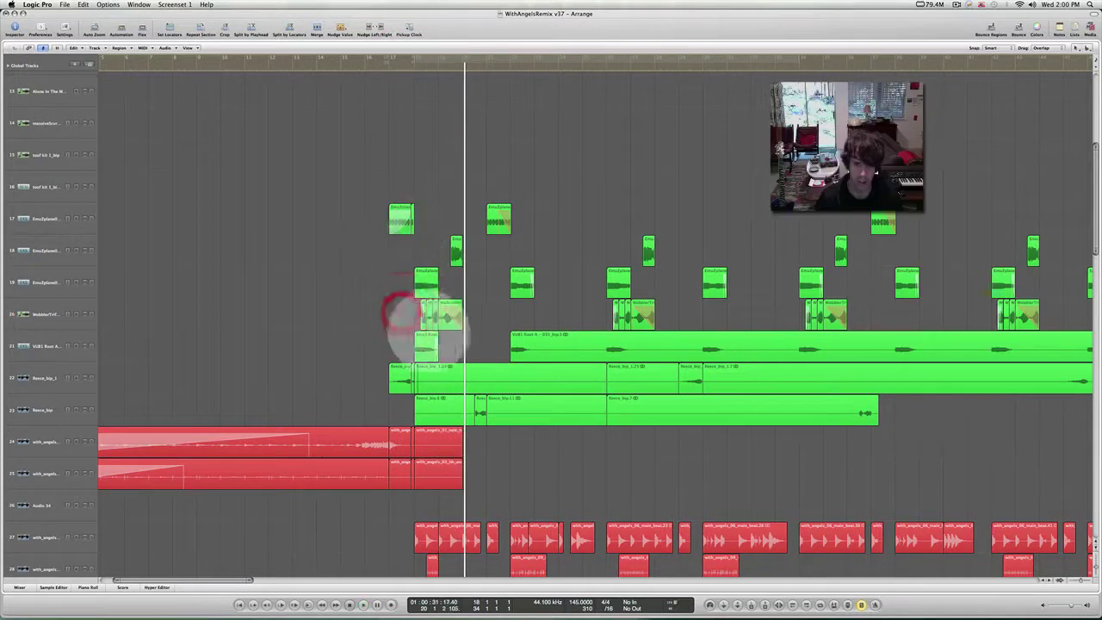
Step: Audition only the first VUB1 Root region on track 21 from just before bar 18
left_click(424, 344)
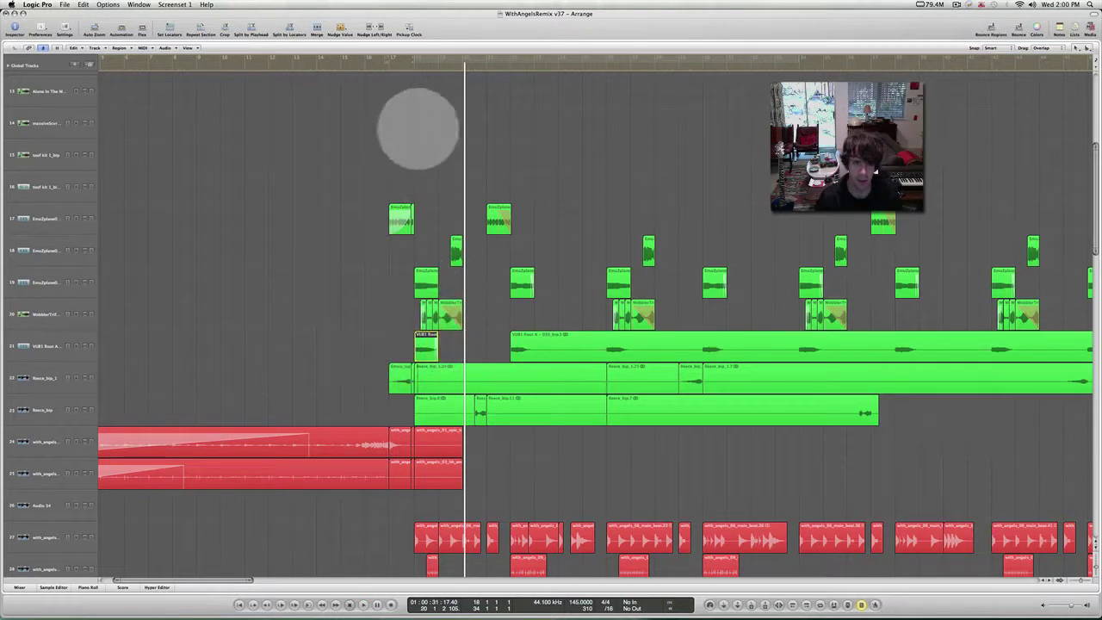
left_click(406, 71)
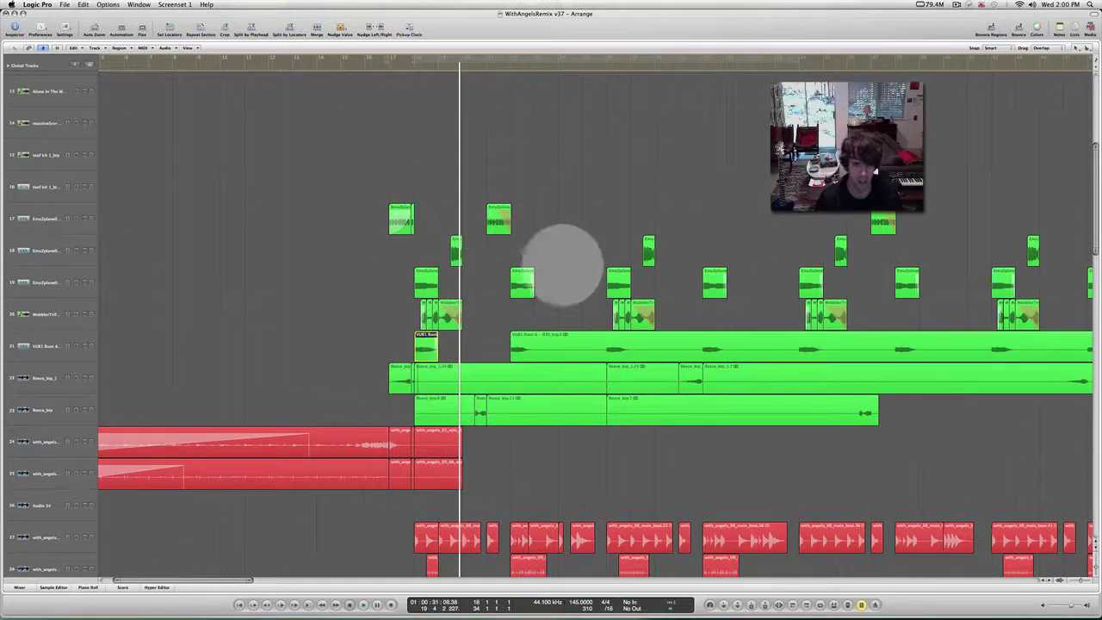
left_click(505, 250)
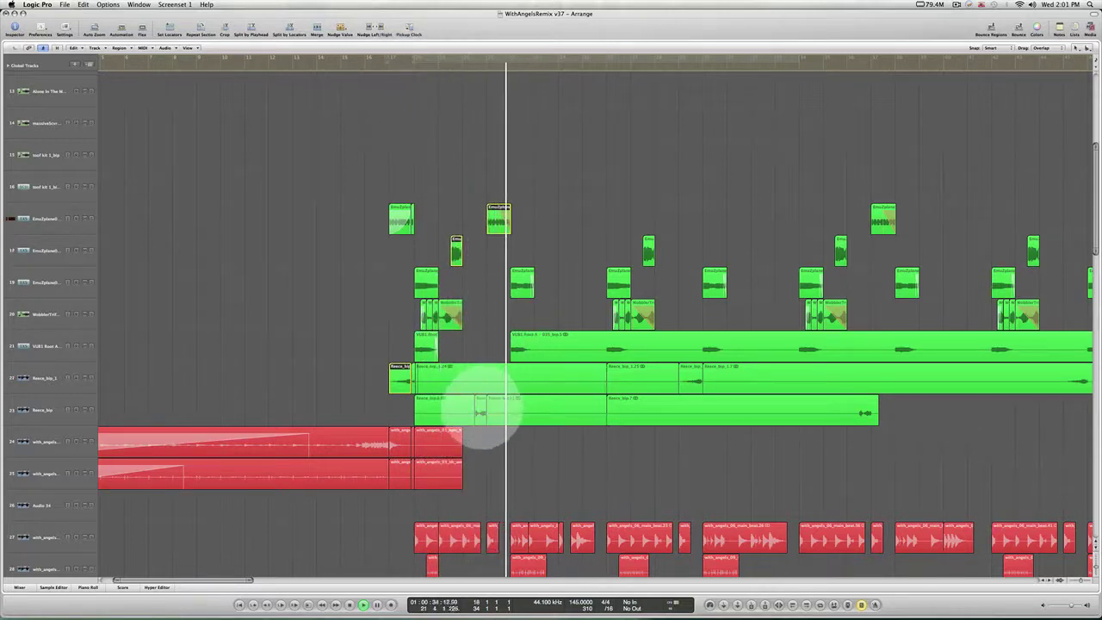
Step: Add the short Reece_bip region on track 23 to the soloed fill regions and play them from about bar 20
left_click(481, 405)
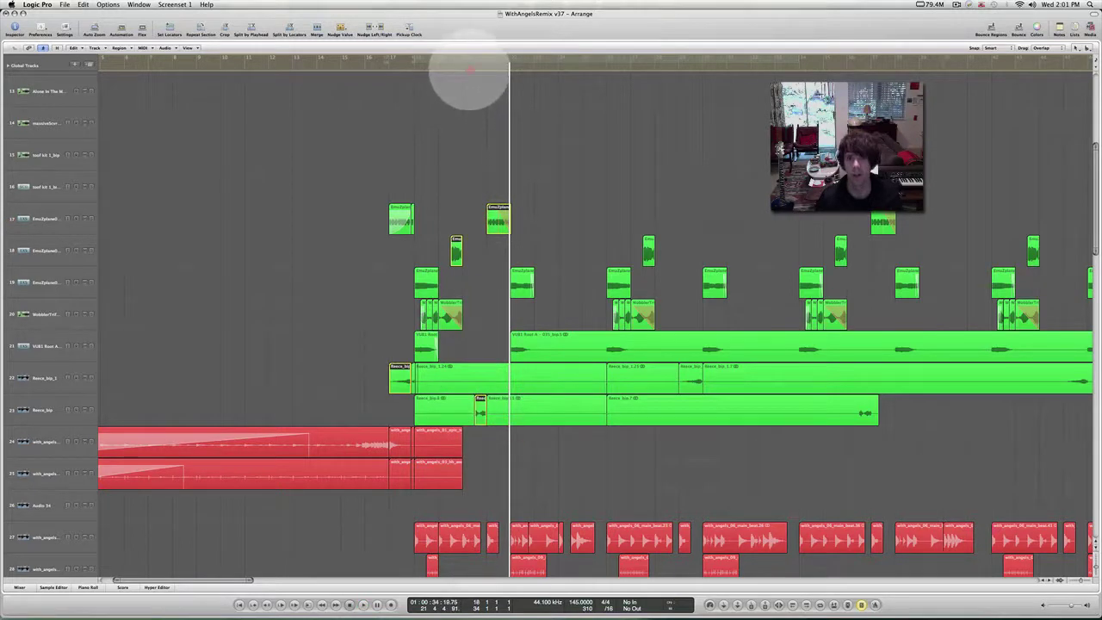
left_click(468, 62)
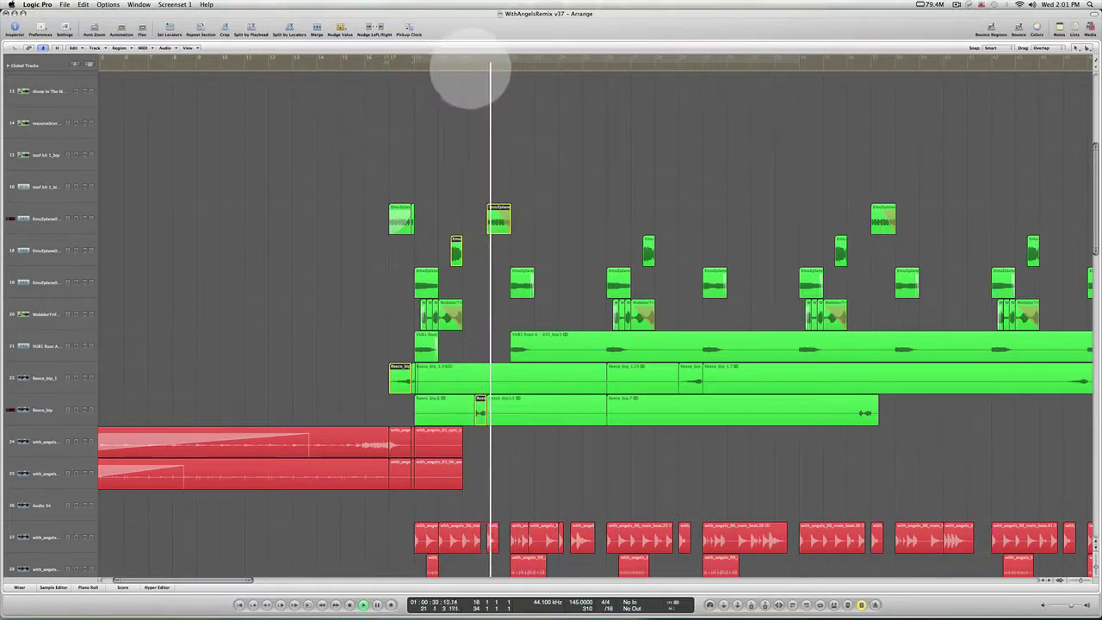
left_click(470, 207)
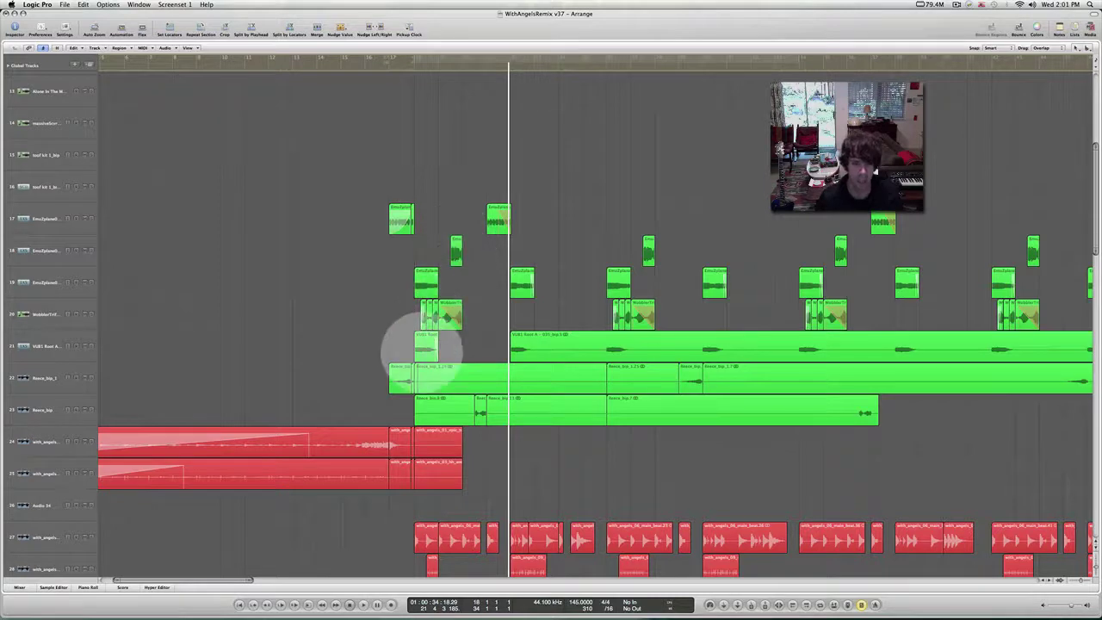
Step: Solo the short VUB1 Root region on track 21 again and listen to it from bar 18
left_click(427, 350)
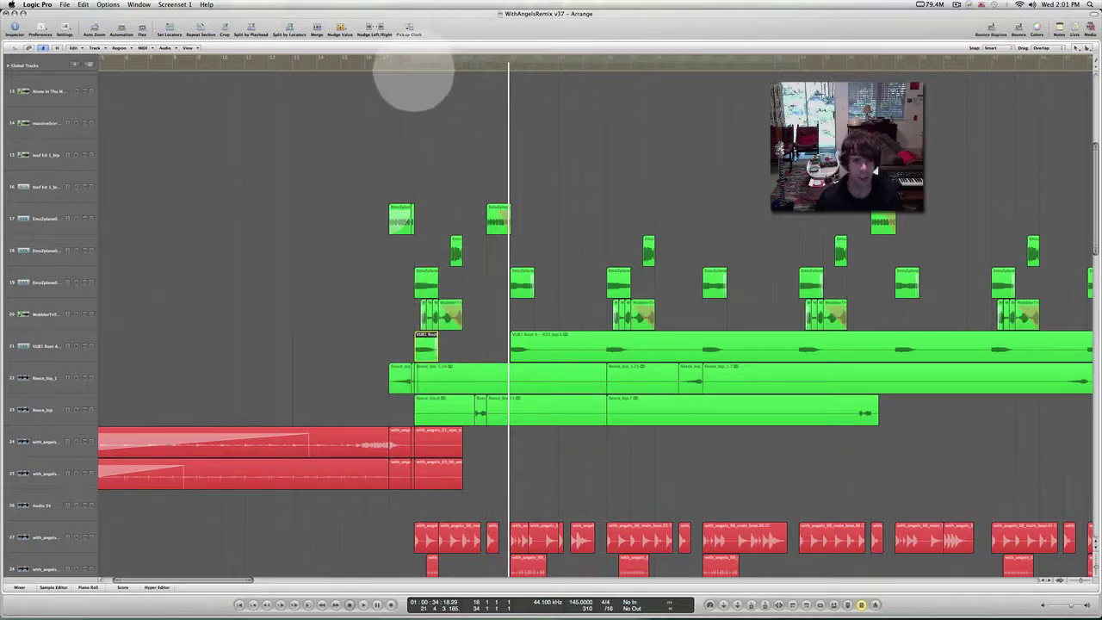
key("space")
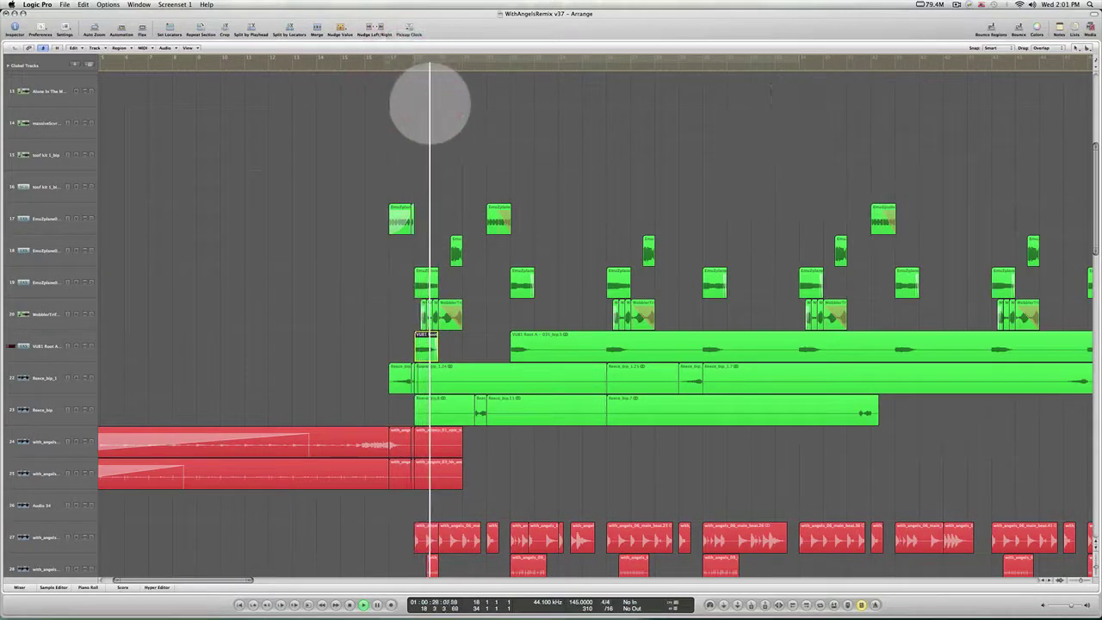
key("space")
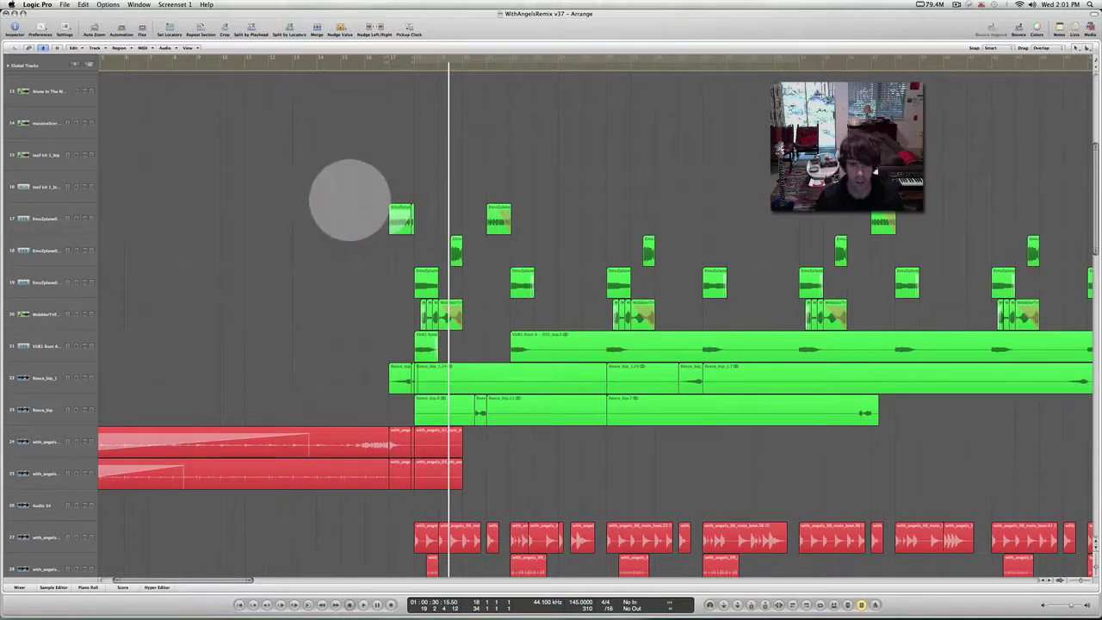
Step: Select the first drop's bass regions plus the drum and percussion regions on tracks 27 to 36, and play them together in solo
left_click_drag(348, 201, 938, 398)
scroll(803, 367, "down", 3)
scroll(803, 368, "down", 8)
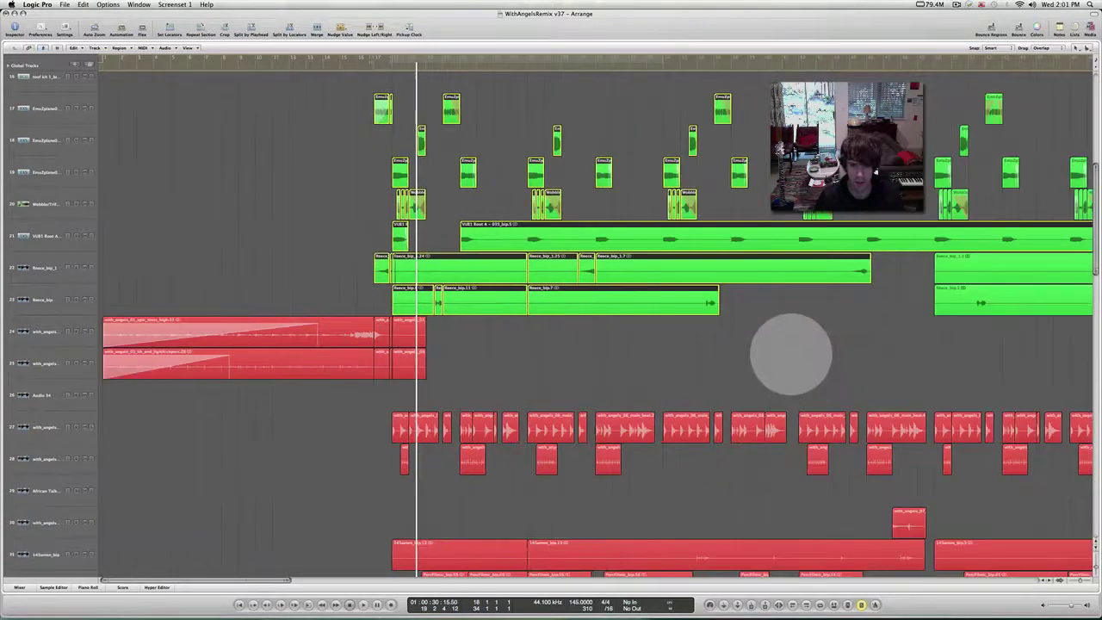
scroll(609, 348, "down", 1)
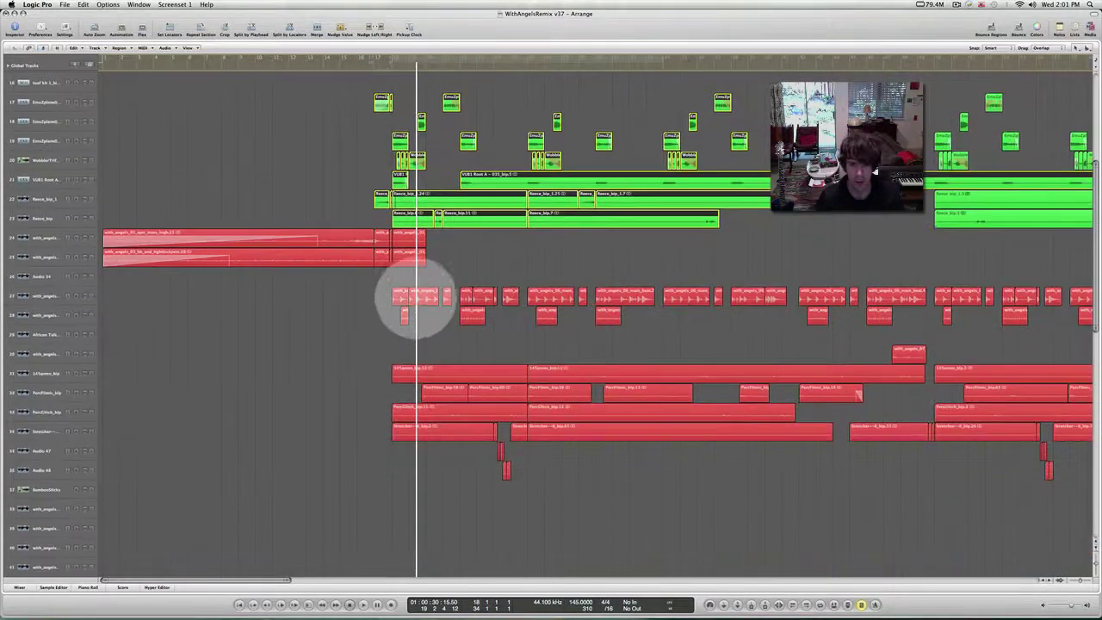
left_click_drag(362, 289, 915, 519)
double_click(360, 65)
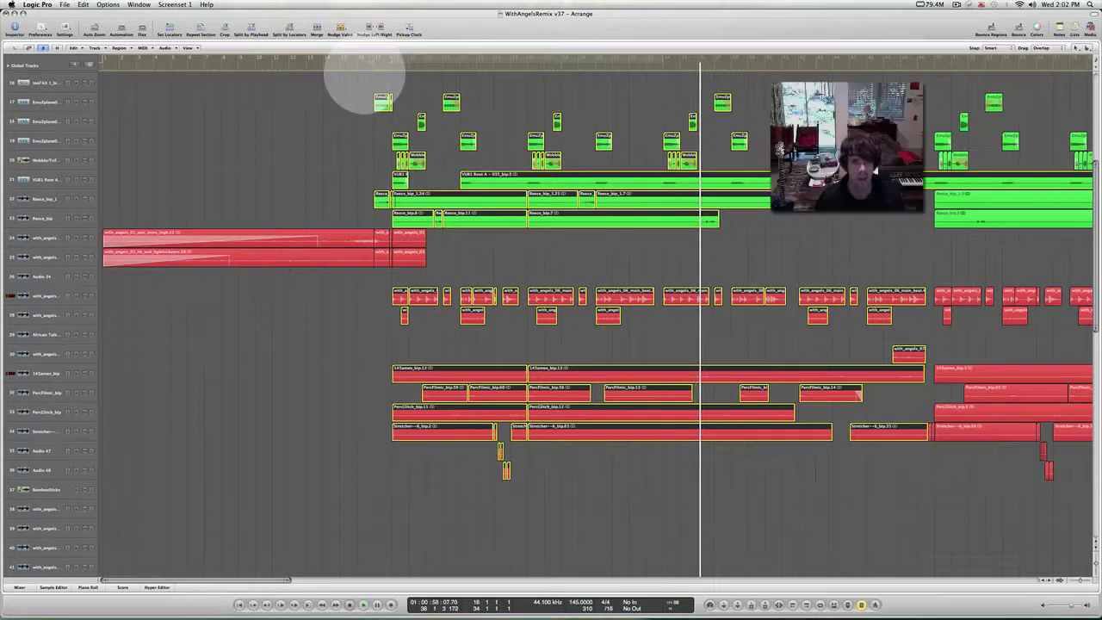
left_click(303, 362)
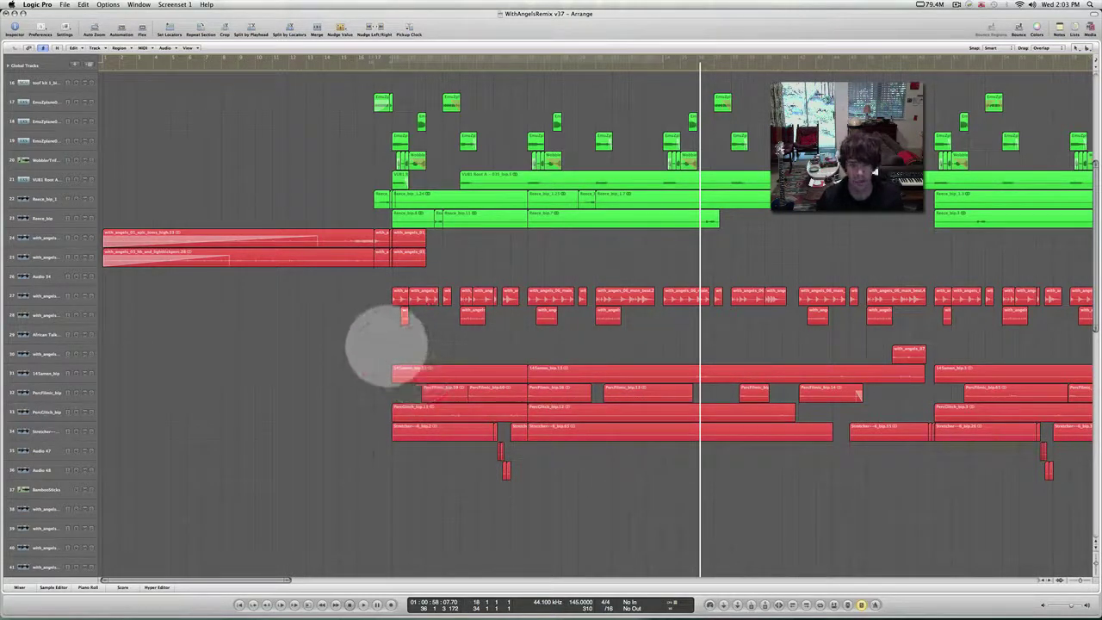
Step: Select only the first drop's green bass regions on tracks 17 to 23 again
left_click(330, 138)
left_click_drag(371, 100, 765, 215)
scroll(732, 203, "up", 3)
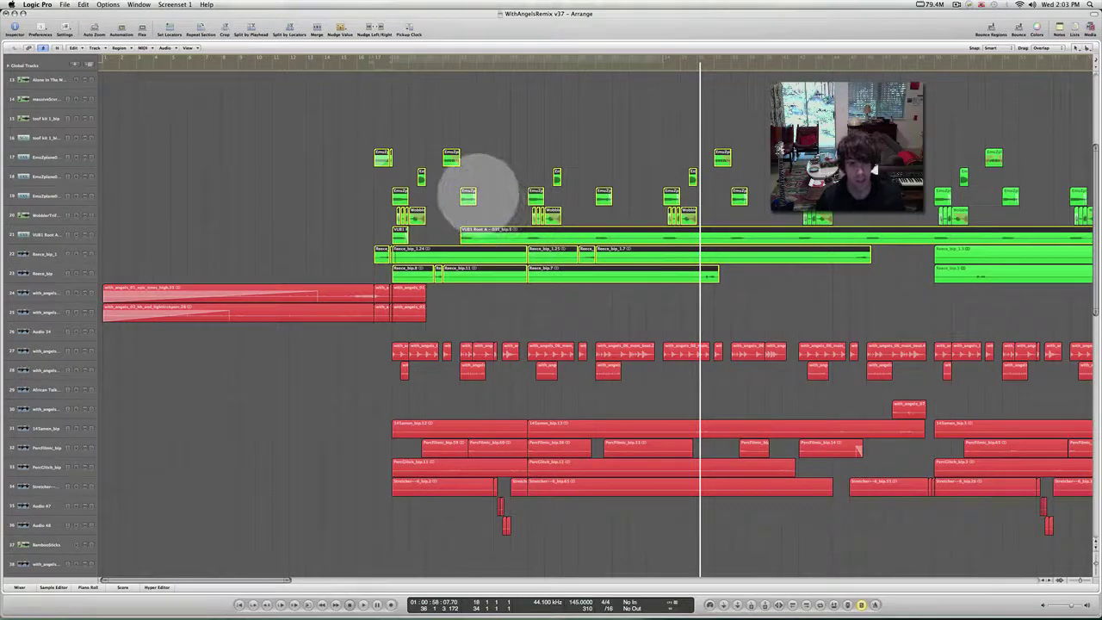
Step: Select only the first EmuZplane region on track 19 and go through the low, mid and hi aux channels in the mixer
left_click(393, 184)
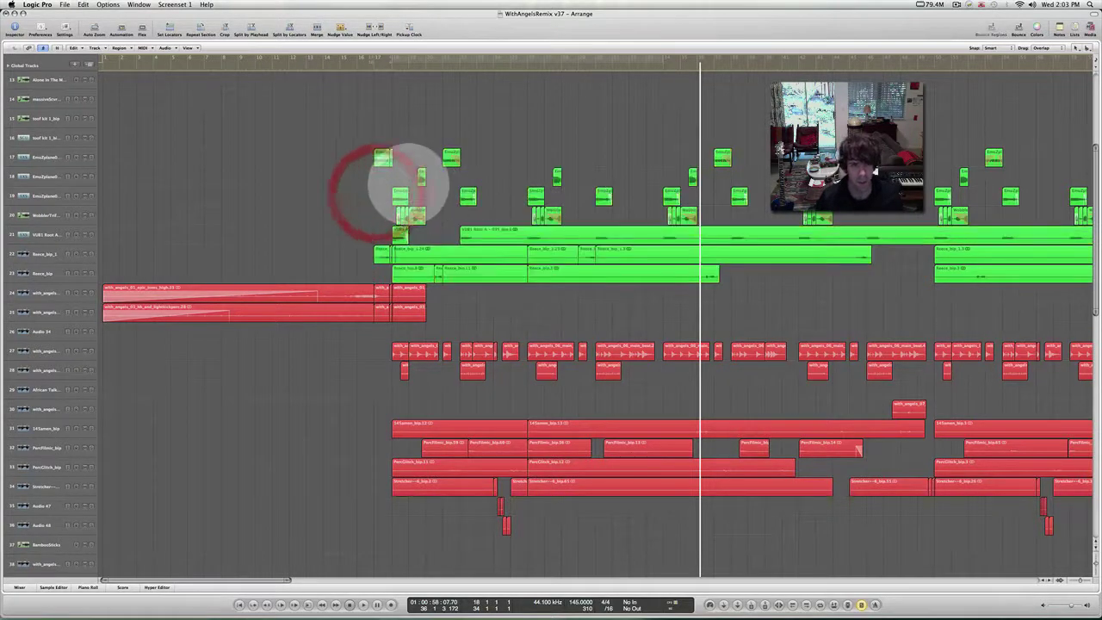
left_click(396, 194)
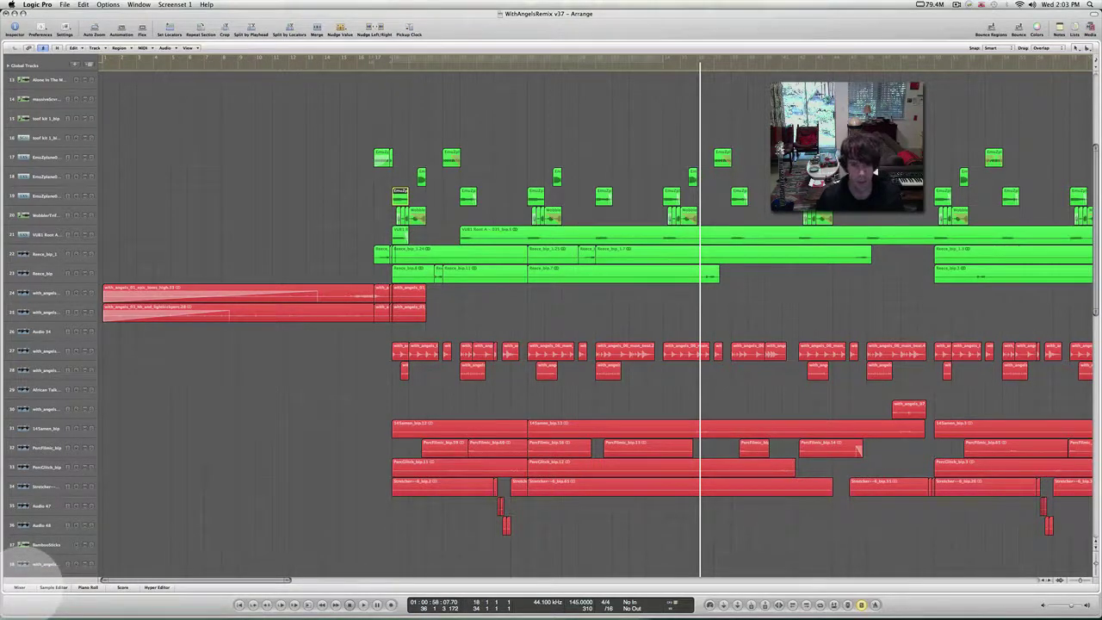
left_click(19, 587)
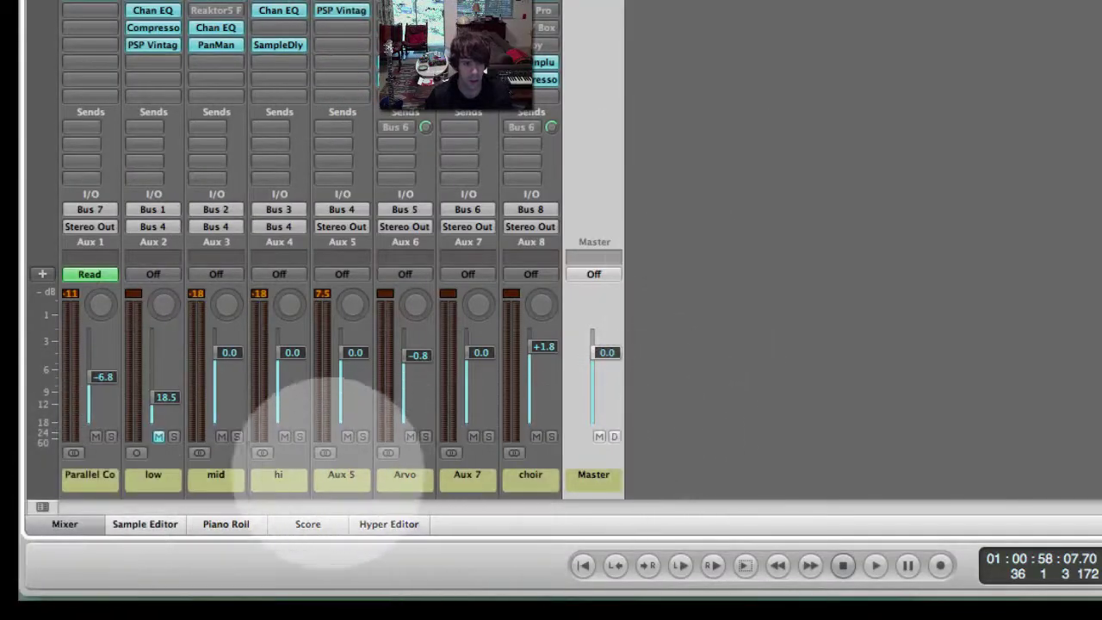
left_click(153, 414)
left_click(206, 477)
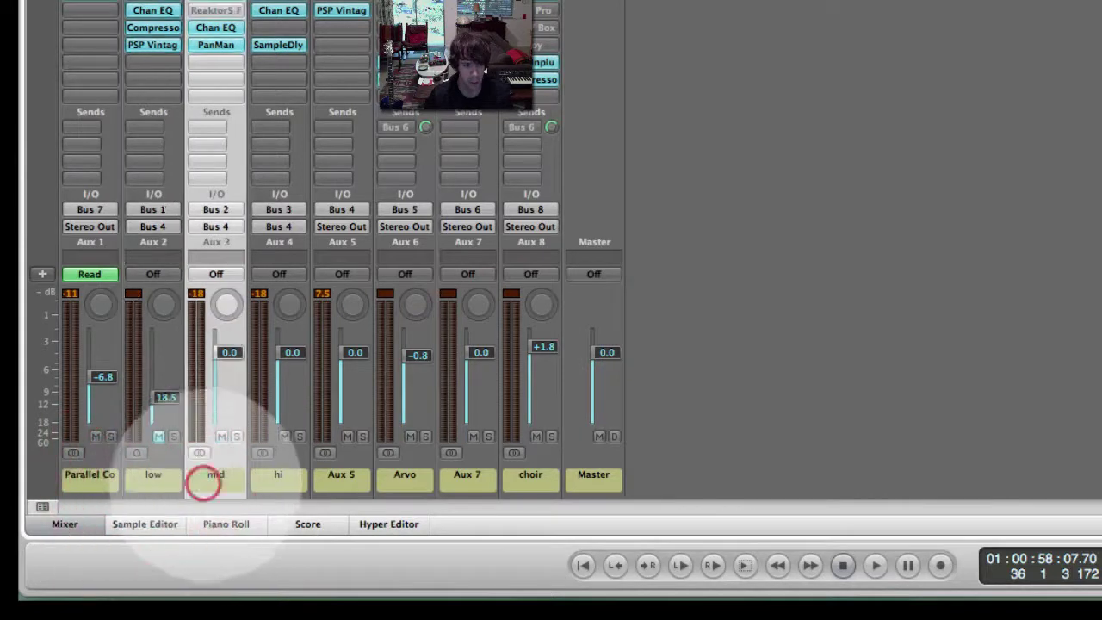
left_click(278, 477)
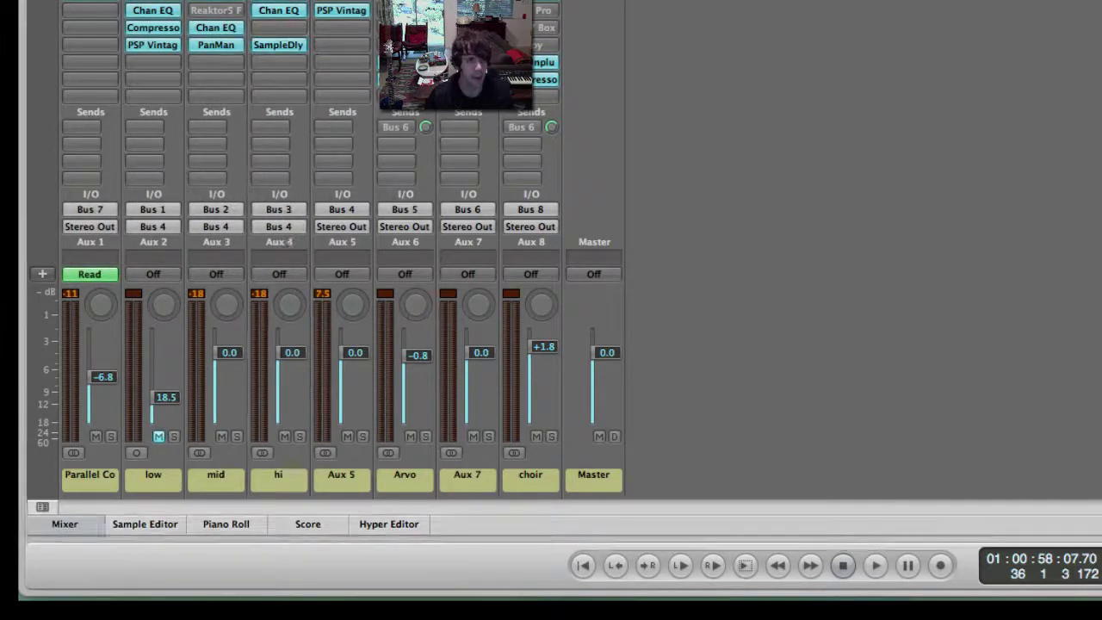
Step: Show the inspector's channel strip, examine the Multipressor settings on the mid and hi auxes, and close both plug-in windows
key("i")
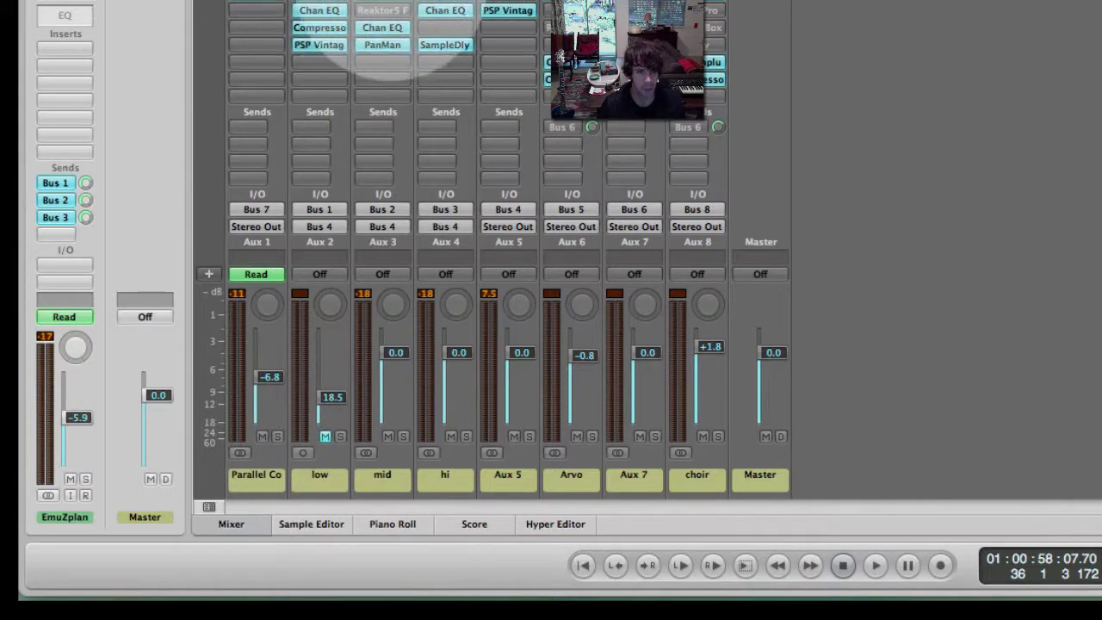
left_click(382, 45)
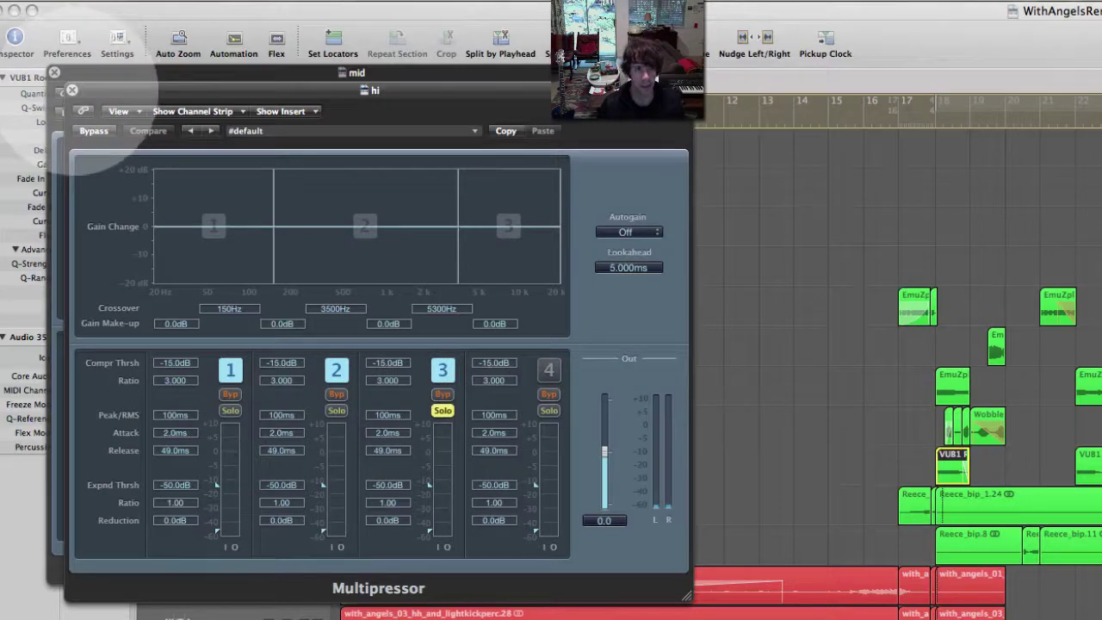
left_click(72, 90)
left_click(54, 73)
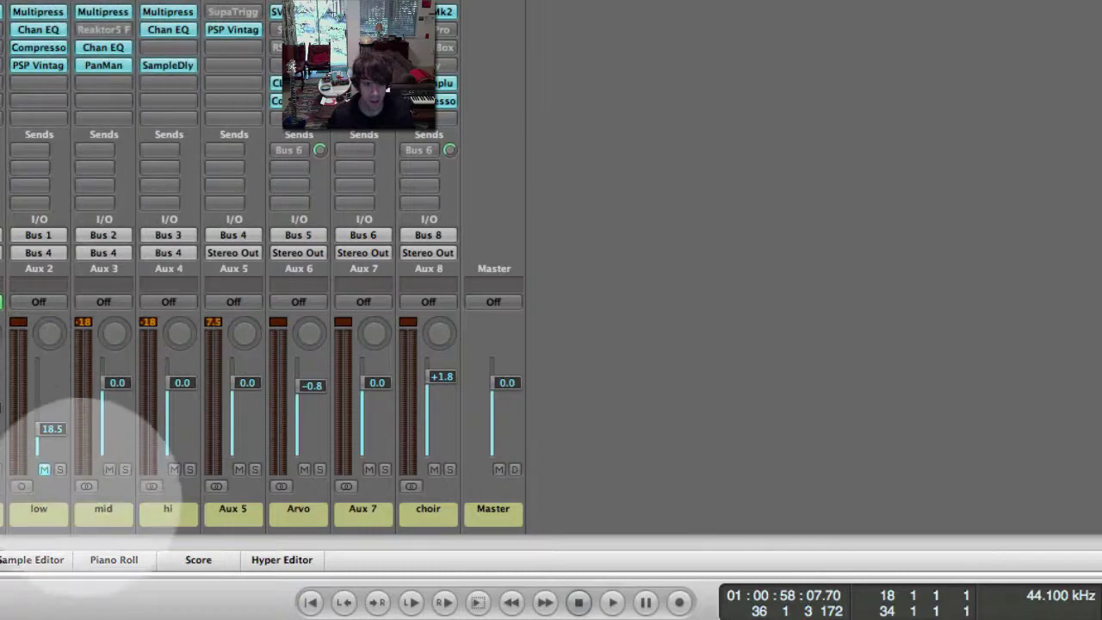
Step: Select the mid and hi aux channels and examine the Sample Delay settings on the hi aux, closing the plug-in window
left_click(108, 513)
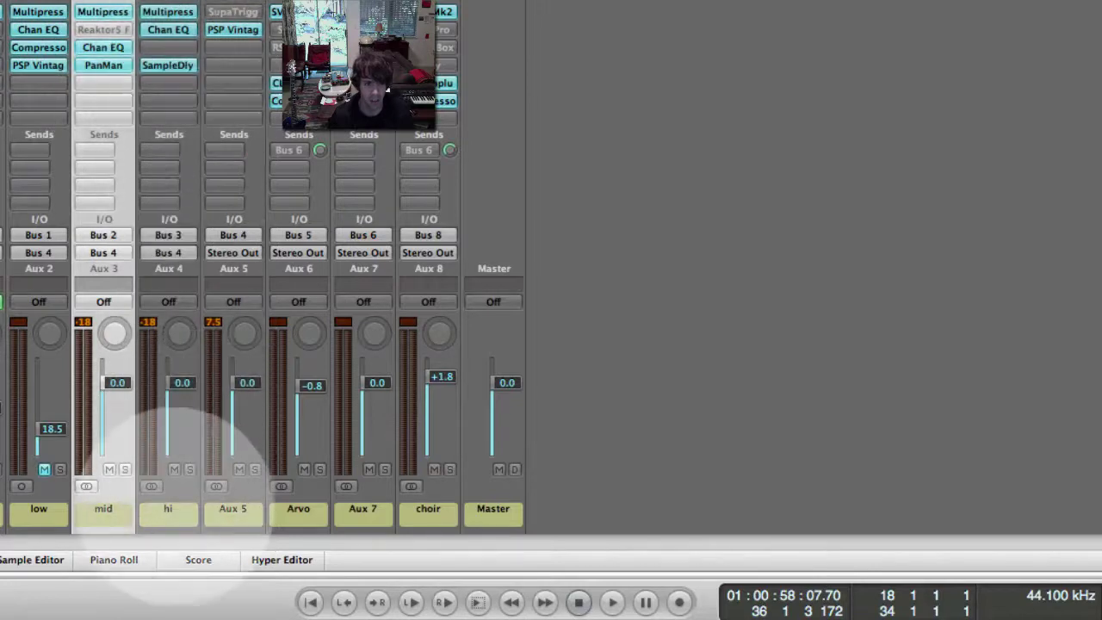
left_click(168, 508)
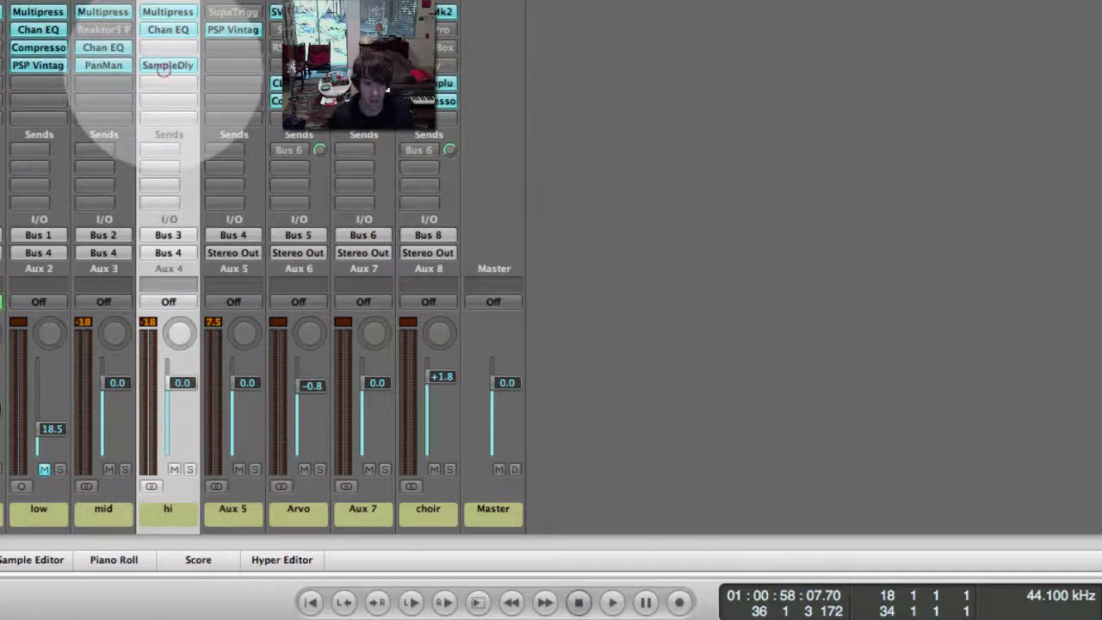
left_click(164, 69)
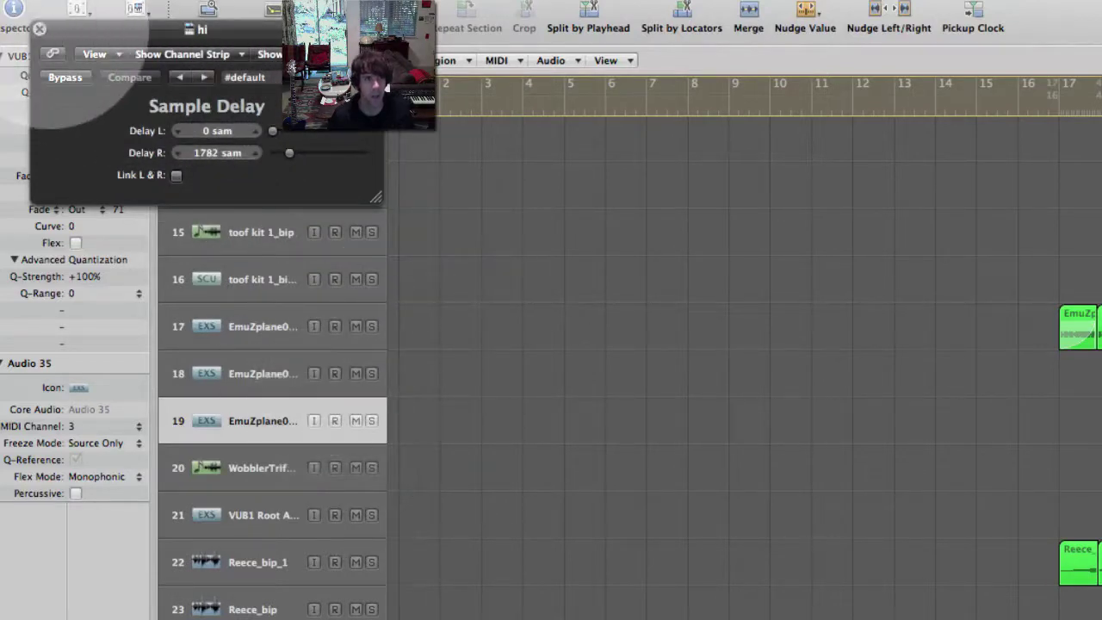
left_click(40, 29)
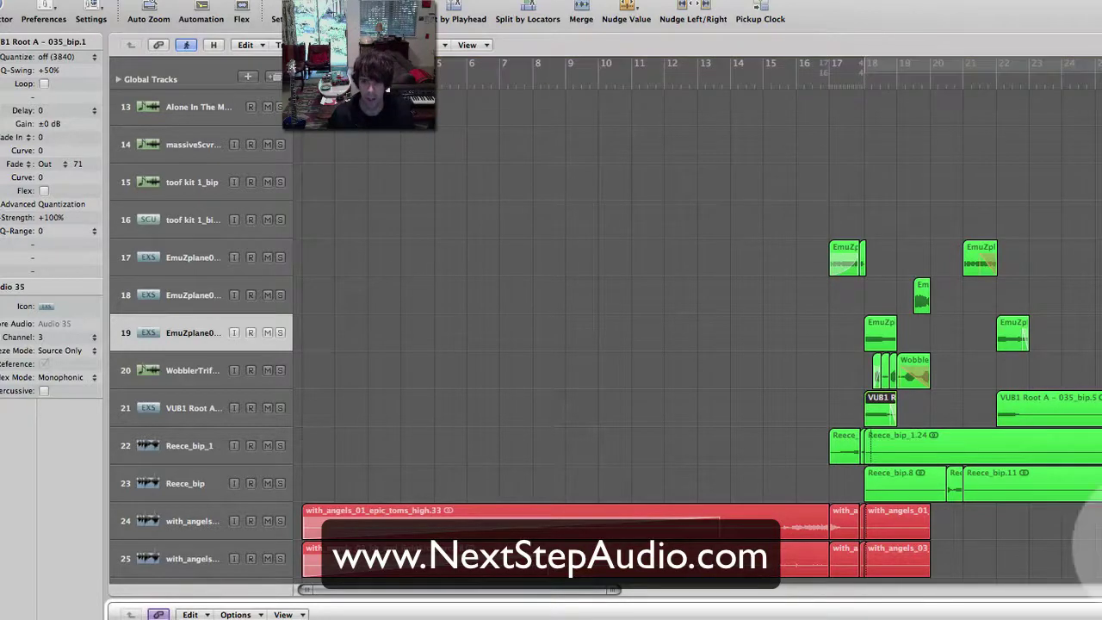
Step: Solo the Wobbler track, track 20, and play its regions from the start of the first drop at bar 18
scroll(787, 504, "down", 2)
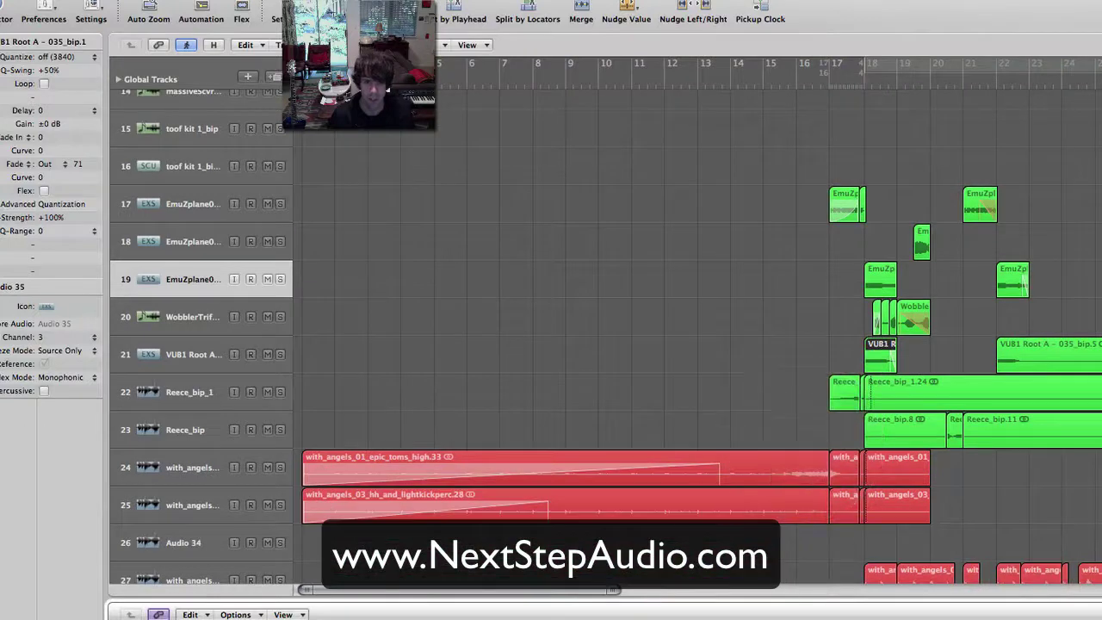
scroll(517, 361, "up", 3)
key("ctrl+Left")
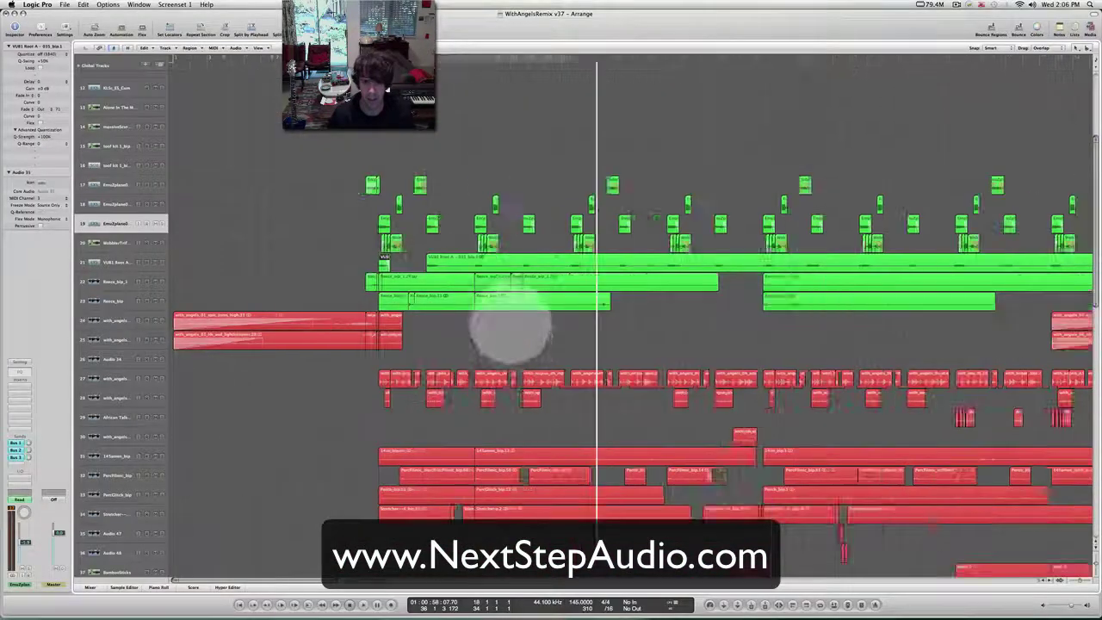
key("ctrl+Left")
key("ctrl+Up")
key("ctrl+Up")
key("ctrl+Up")
key("ctrl+Up")
key("ctrl+Up")
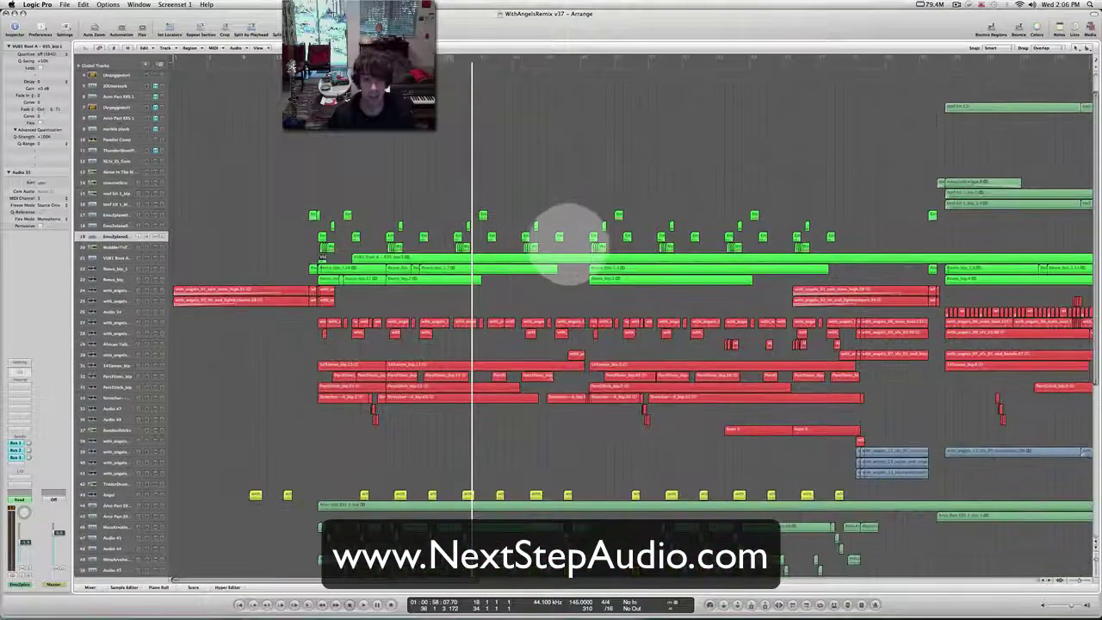
left_click_drag(264, 196, 402, 308)
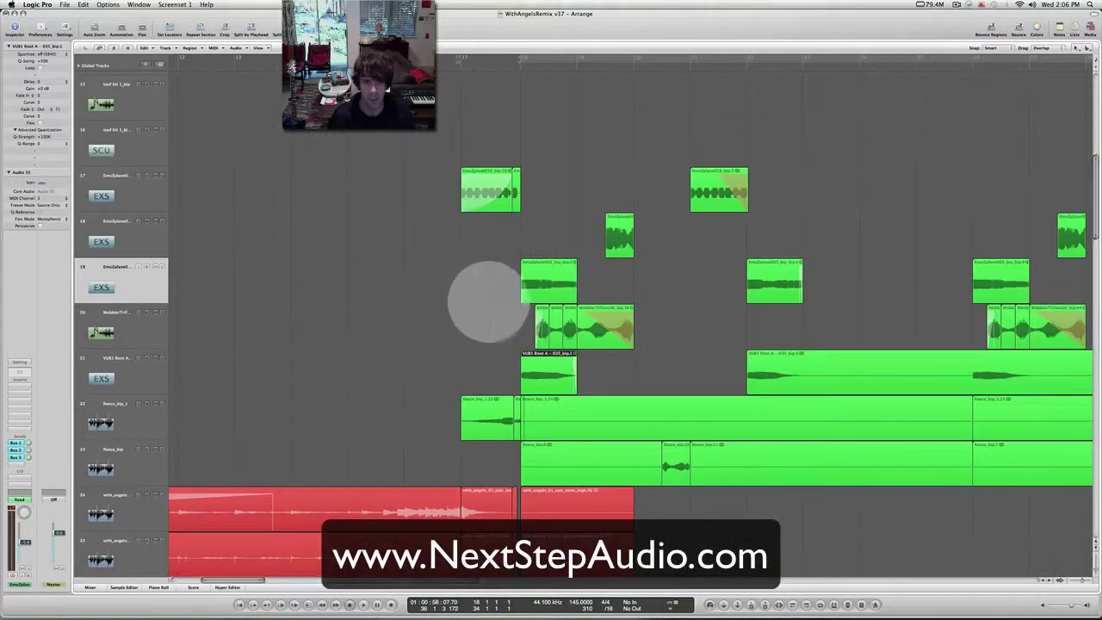
left_click(159, 331)
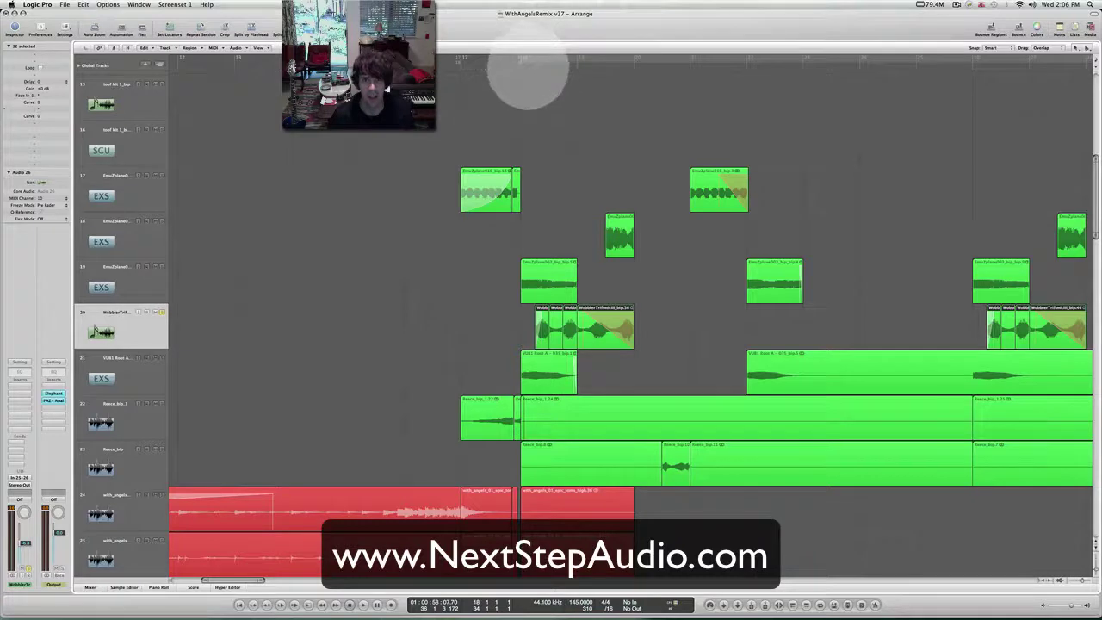
double_click(527, 74)
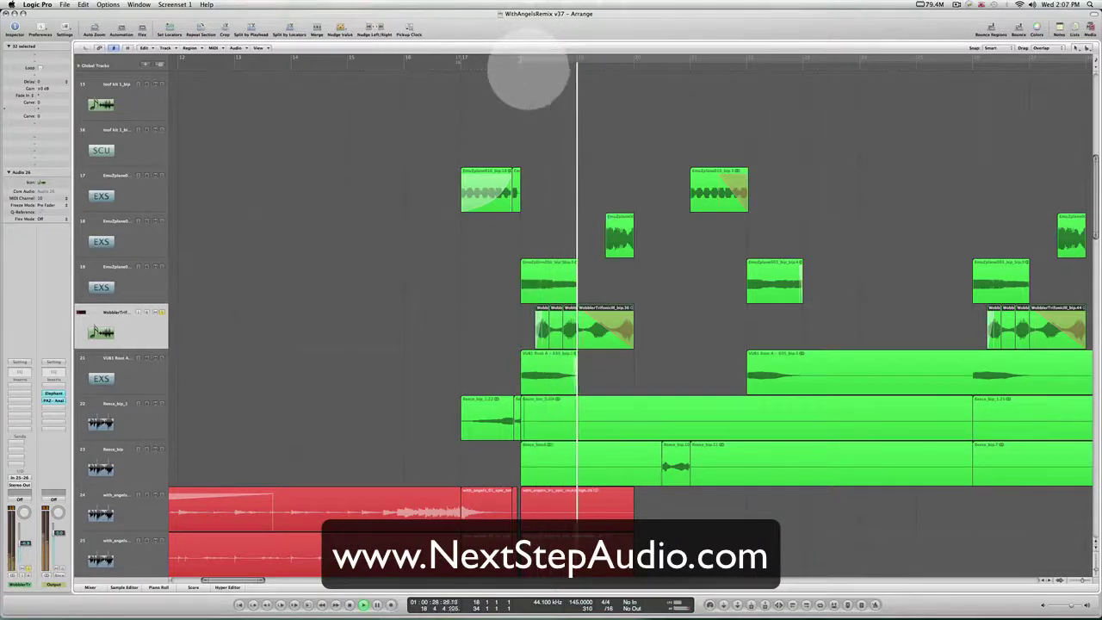